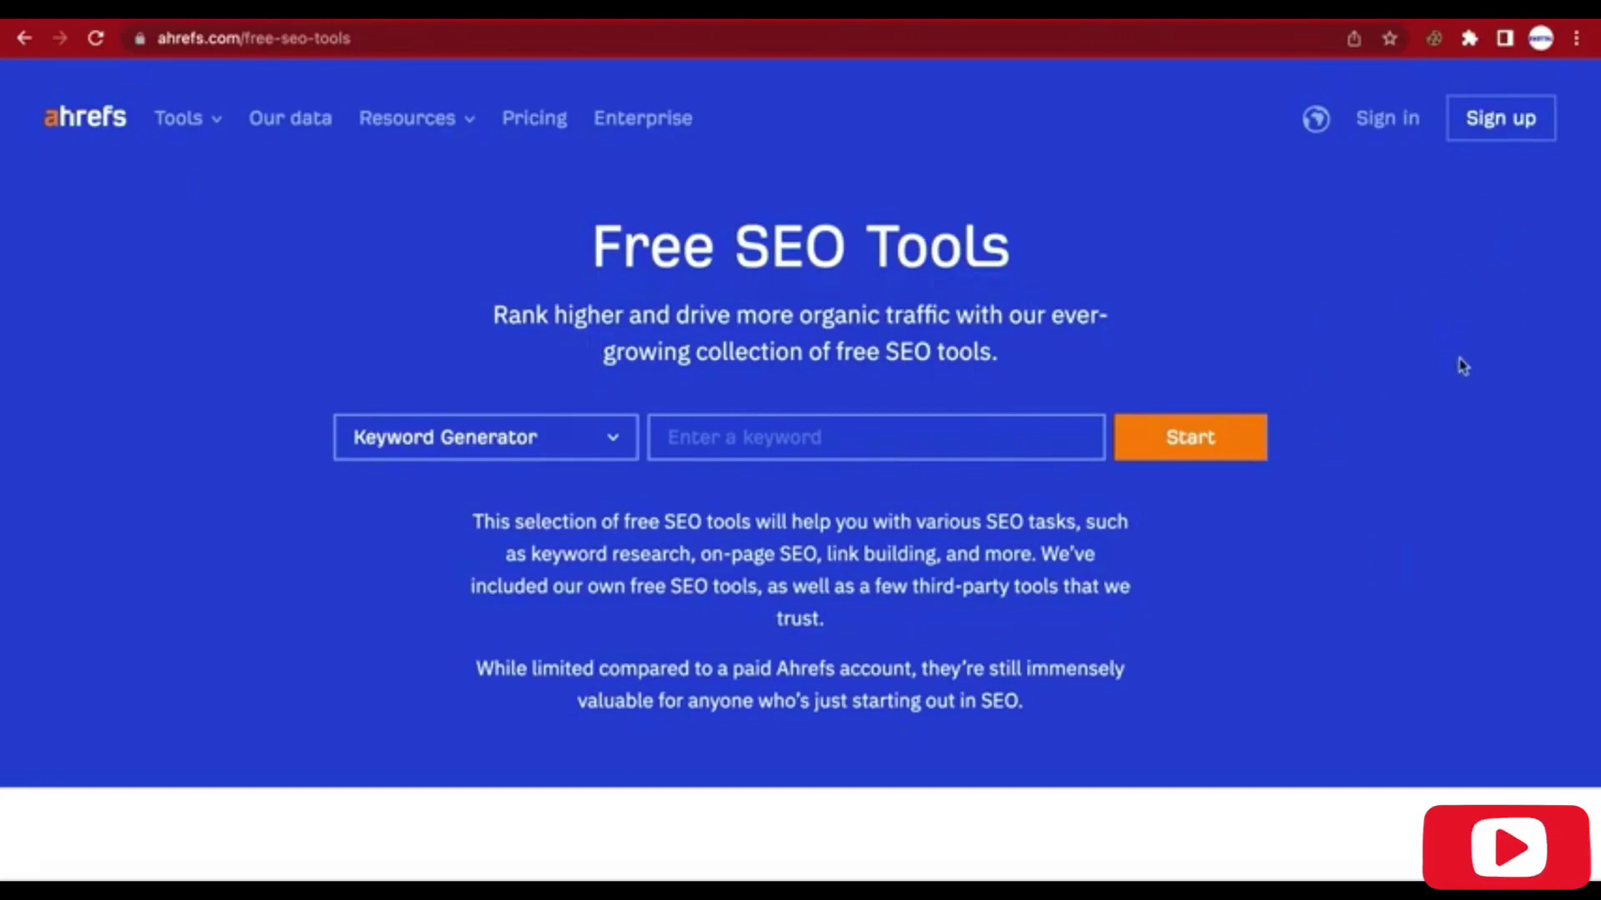
Step: Scroll the Ahrefs page up and down to locate the footer's Webmaster Tools link
{"action": "scroll", "coordinate": [1447, 575], "scroll_direction": "down", "scroll_amount": 5}
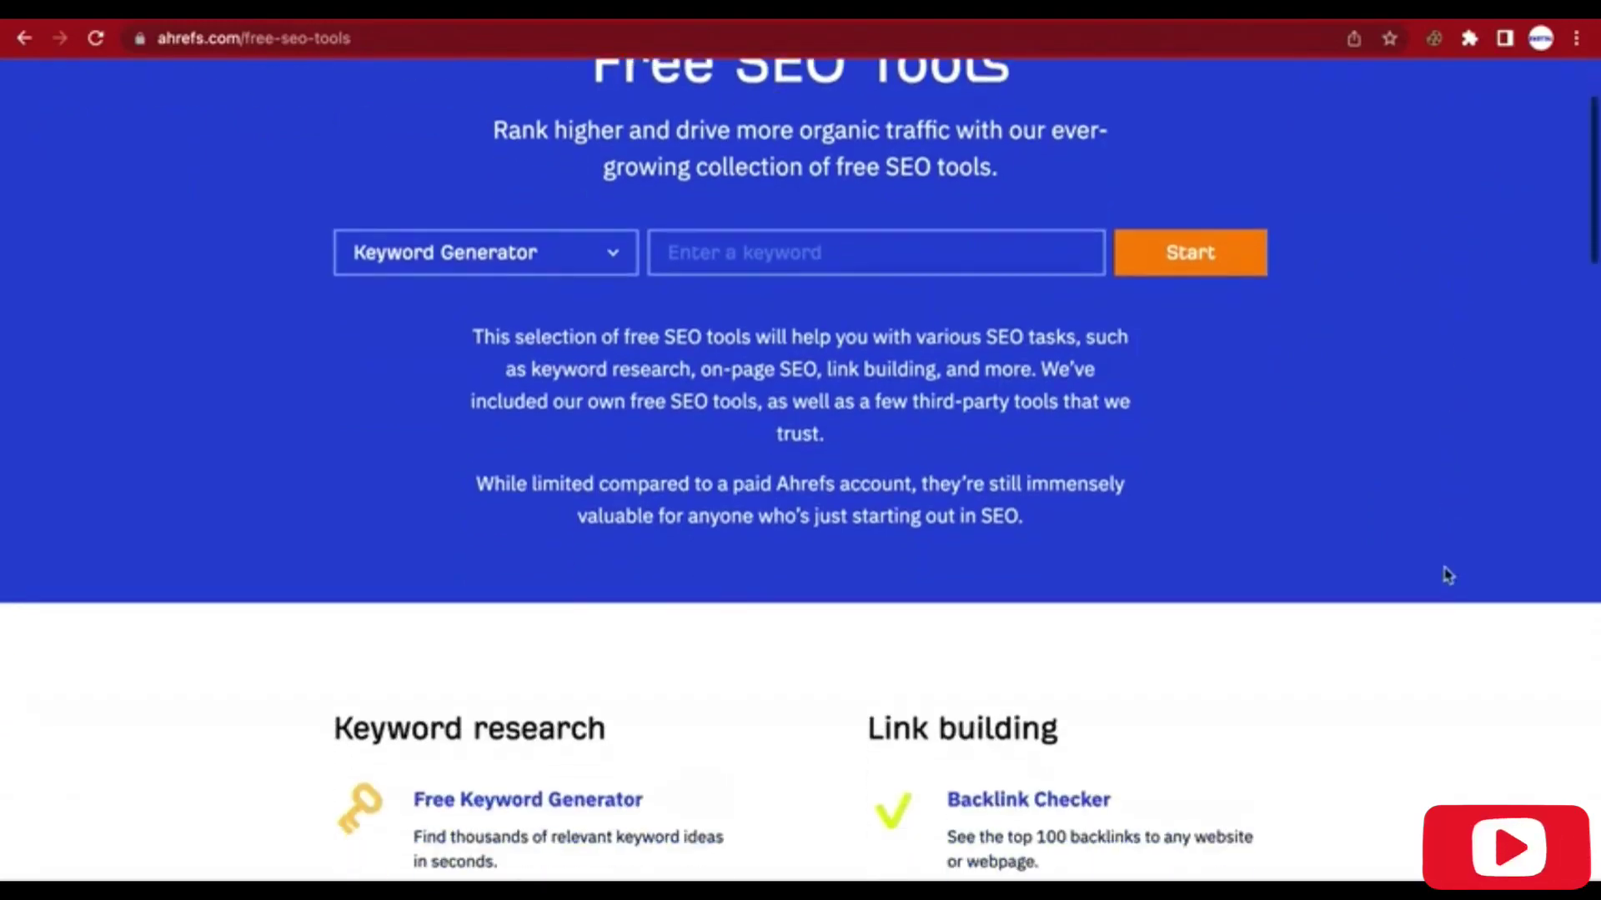
{"action": "scroll", "coordinate": [1446, 575], "scroll_direction": "up", "scroll_amount": 6}
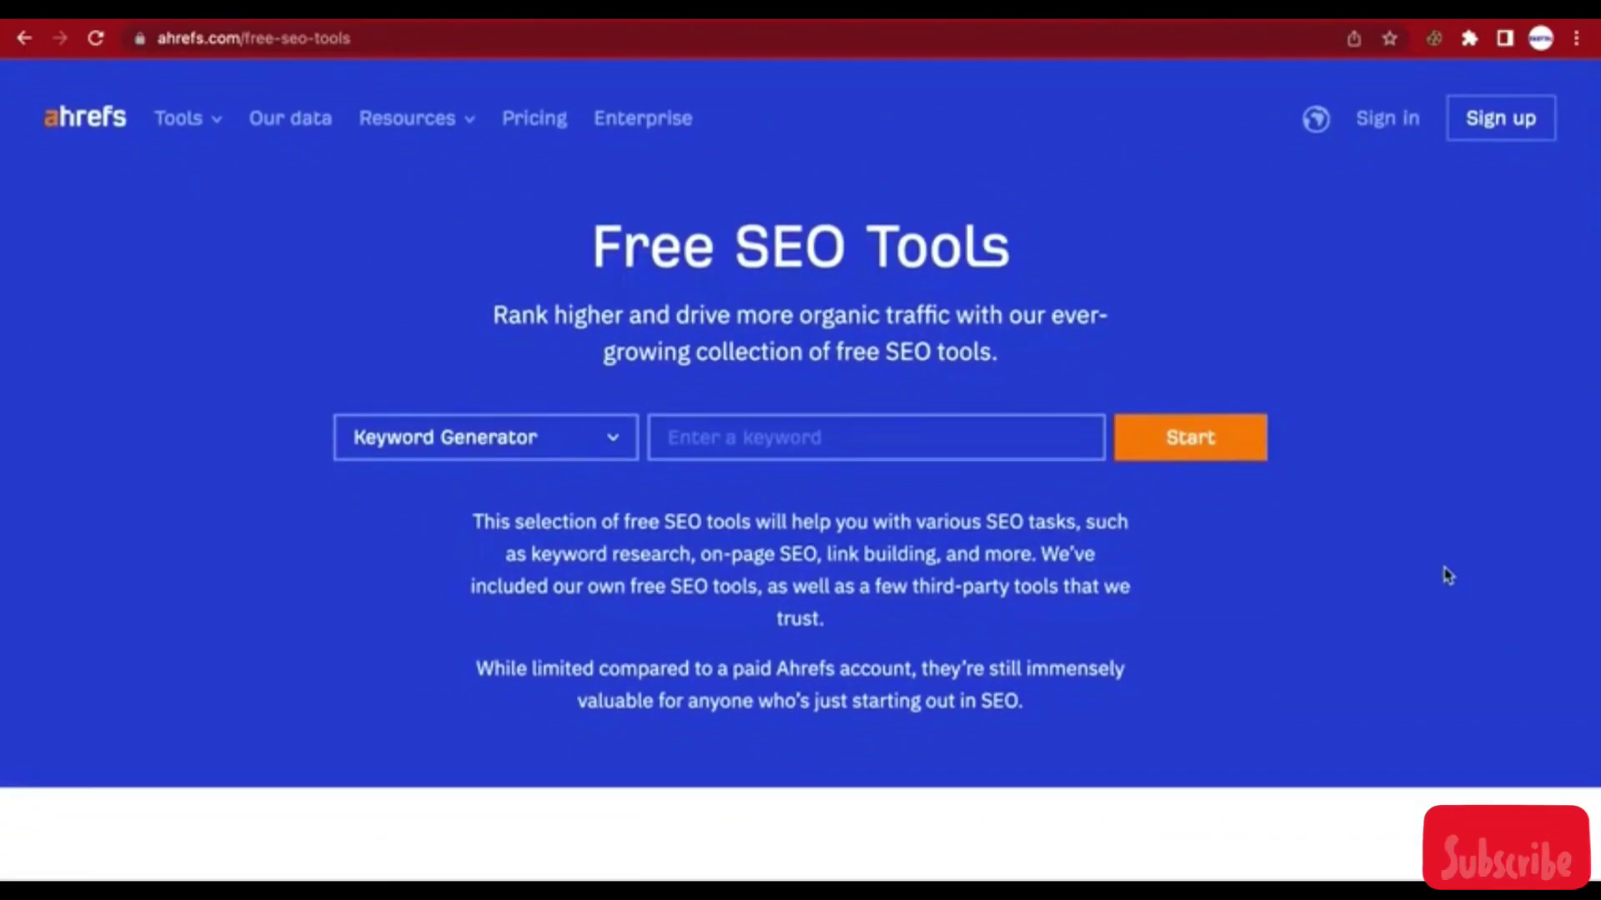
{"action": "scroll", "coordinate": [1447, 575], "scroll_direction": "down", "scroll_amount": 20}
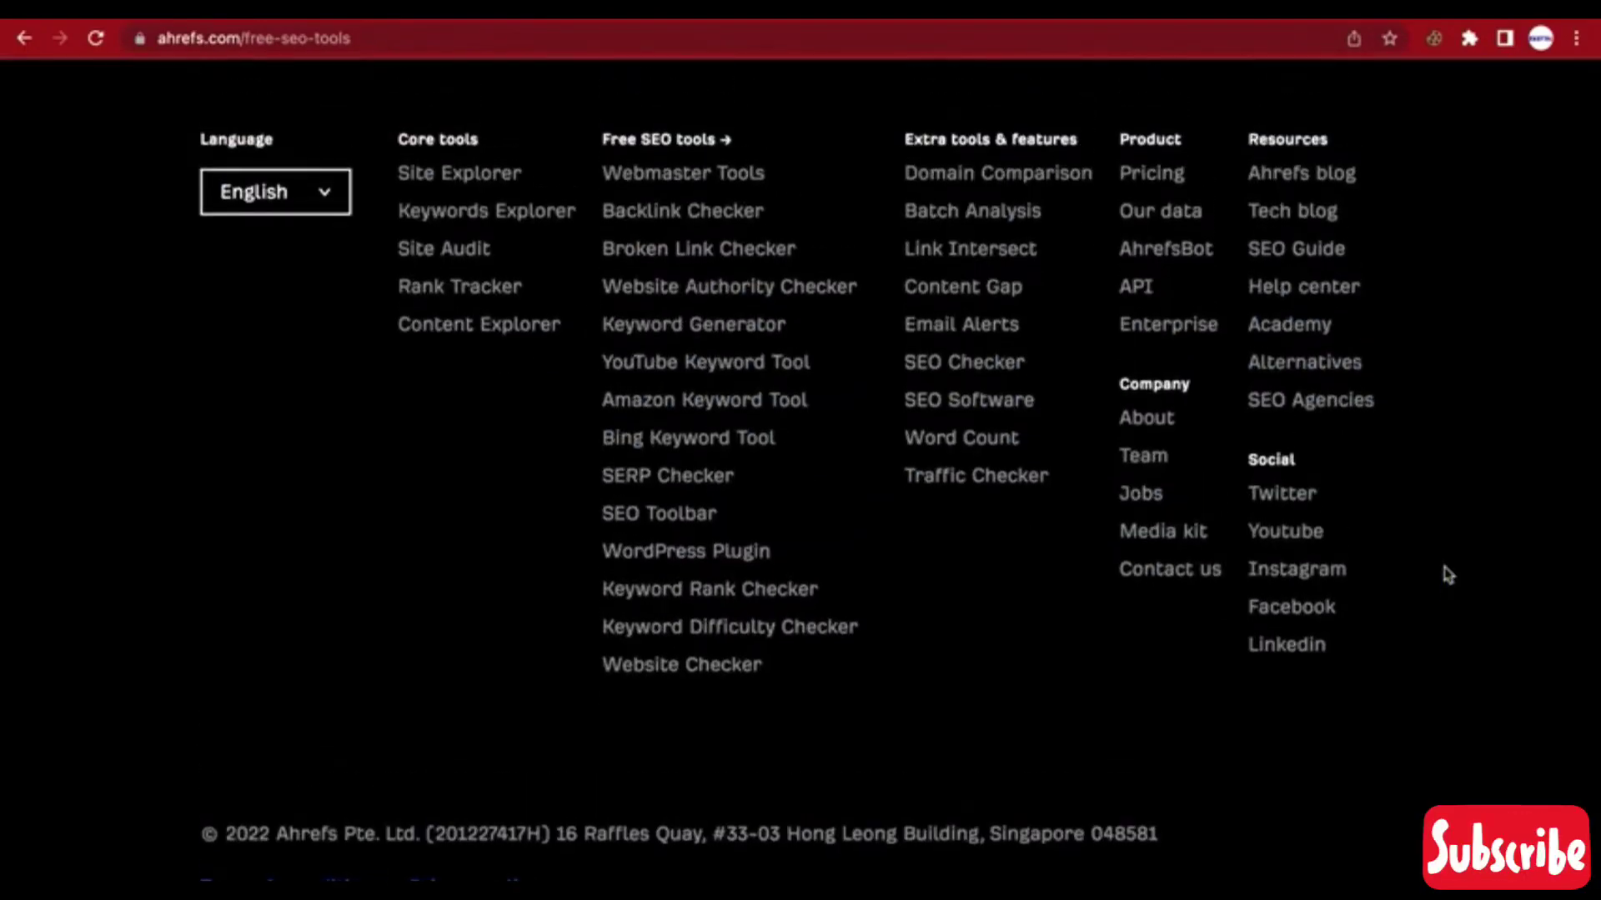
{"action": "scroll", "coordinate": [1063, 663], "scroll_direction": "up", "scroll_amount": 3}
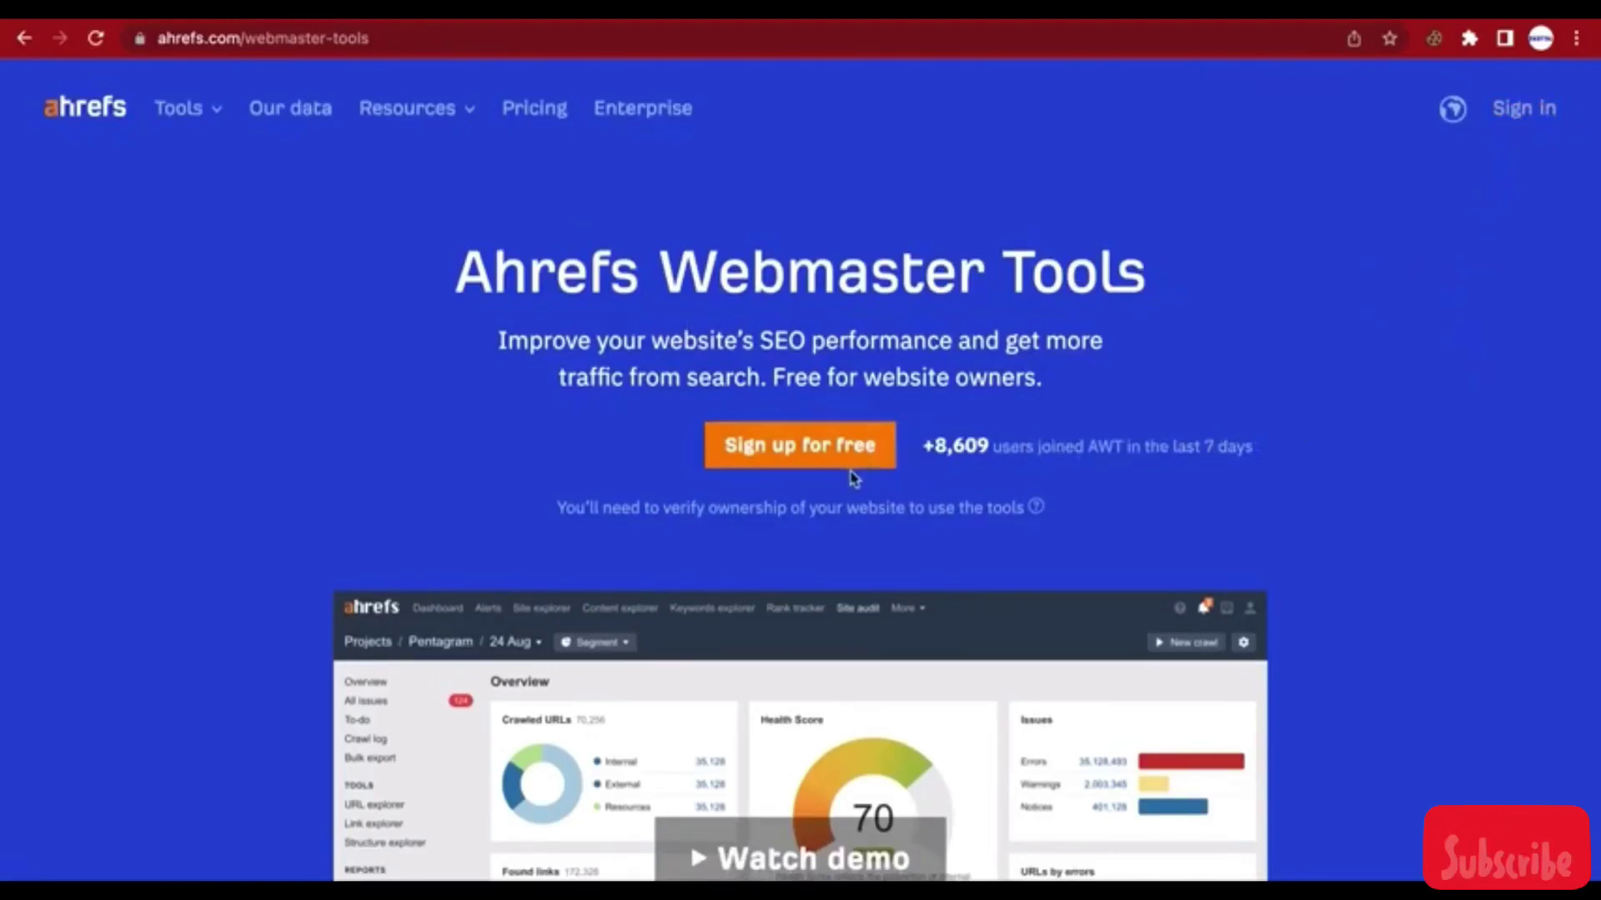
Step: Scroll down to the 'Start using Ahrefs Webmaster Tools now!' form with Google, Facebook and e-mail options
{"action": "scroll", "coordinate": [1403, 516], "scroll_direction": "down", "scroll_amount": 2}
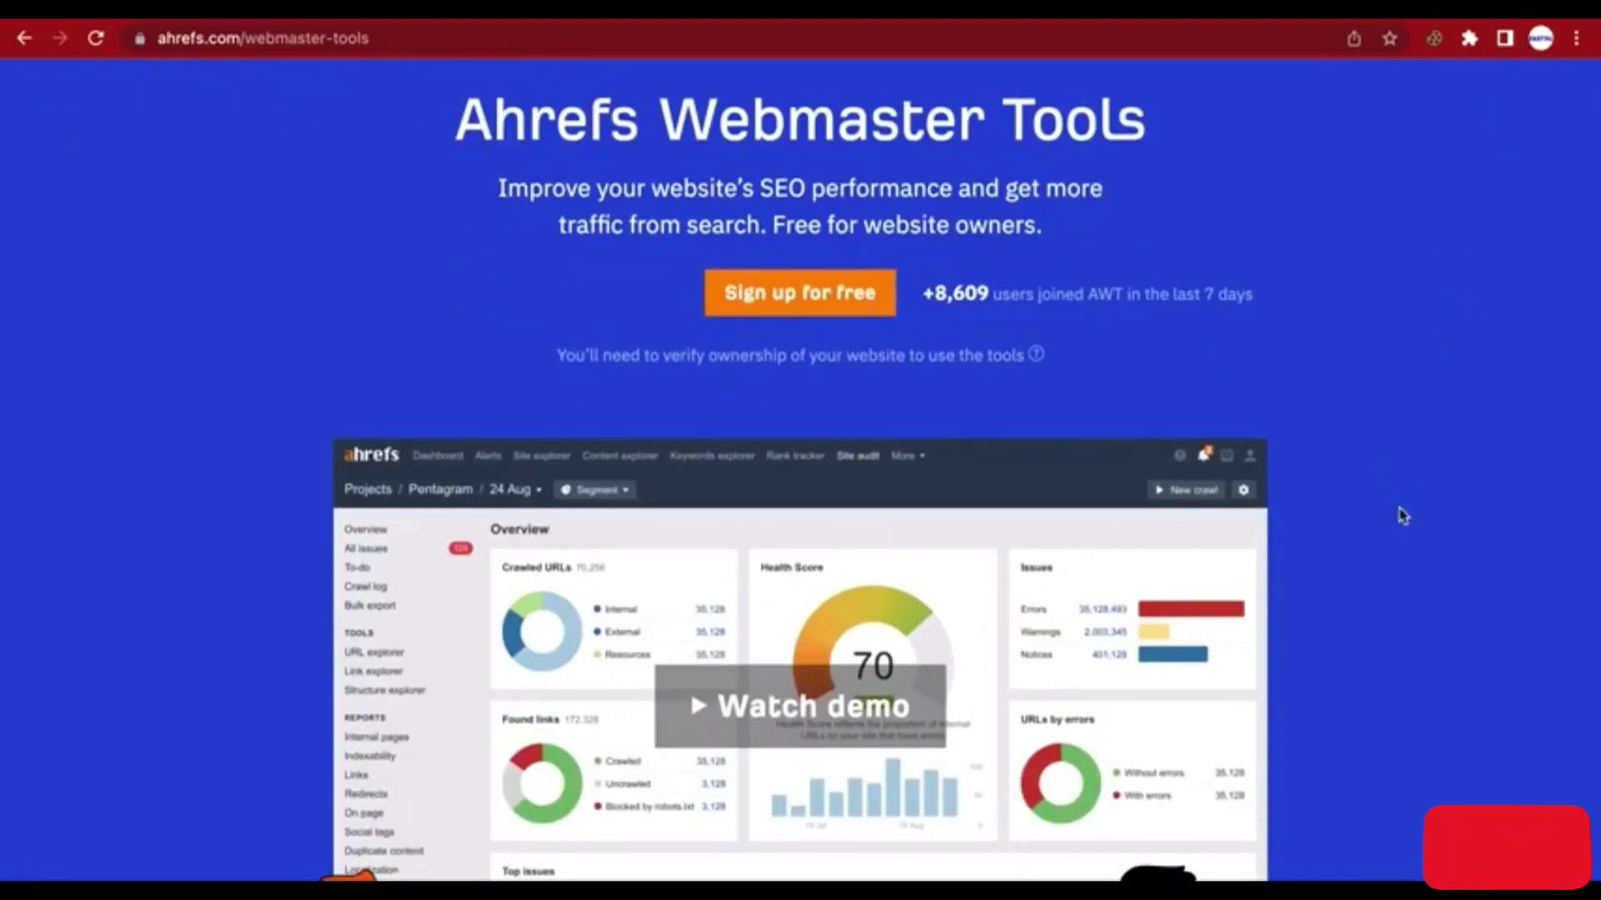
{"action": "scroll", "coordinate": [1403, 516], "scroll_direction": "down", "scroll_amount": 20}
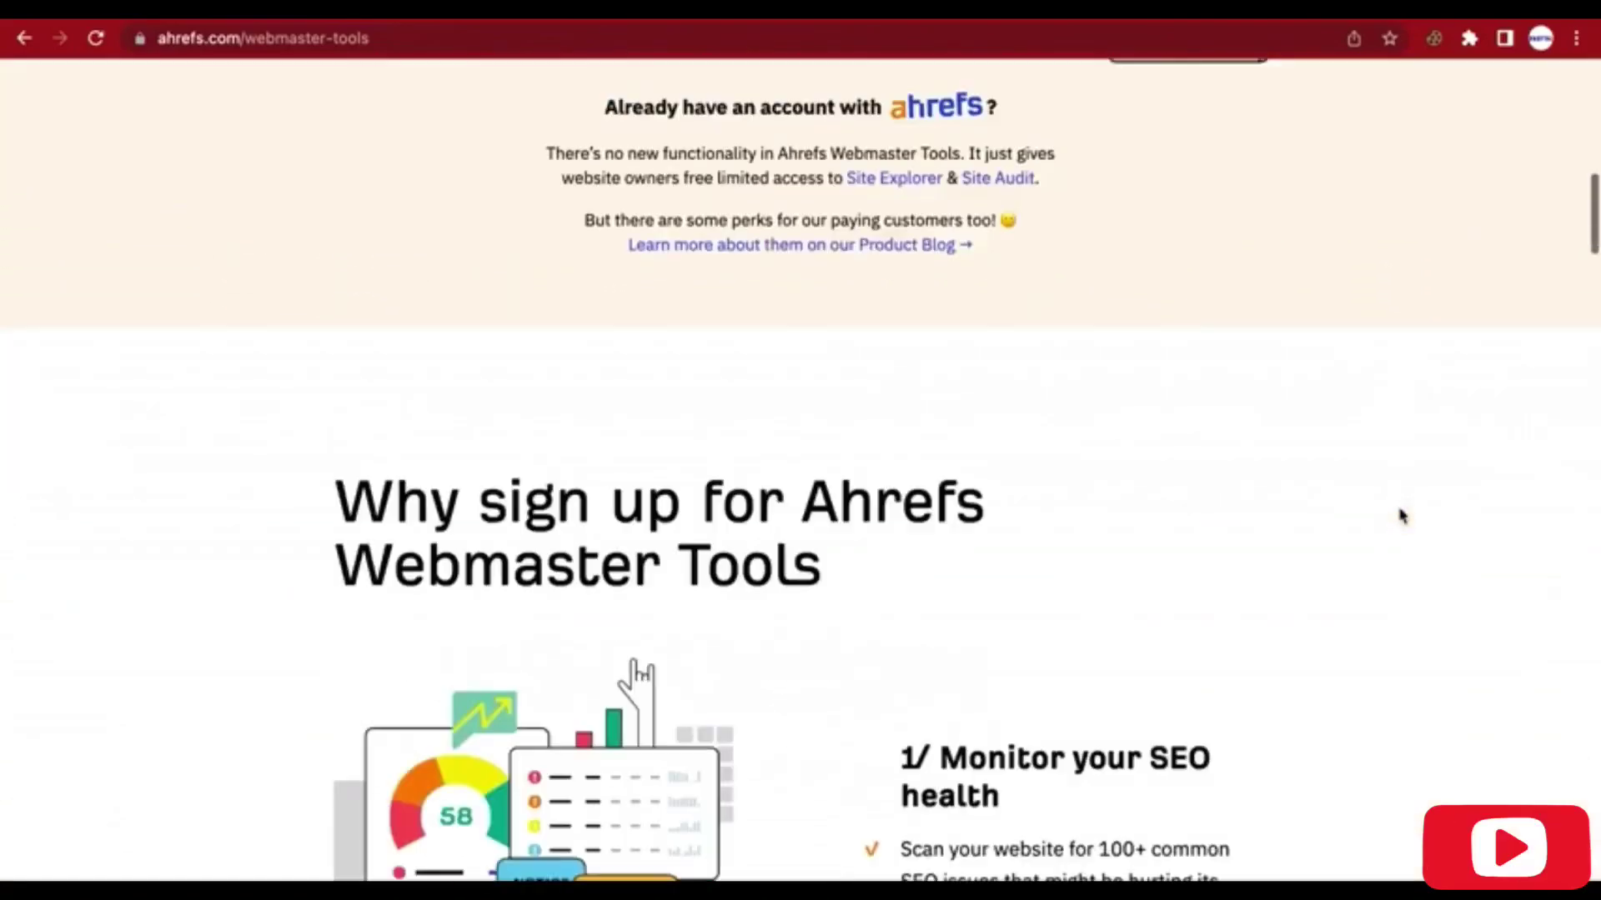
{"action": "scroll", "coordinate": [1401, 515], "scroll_direction": "up", "scroll_amount": 20}
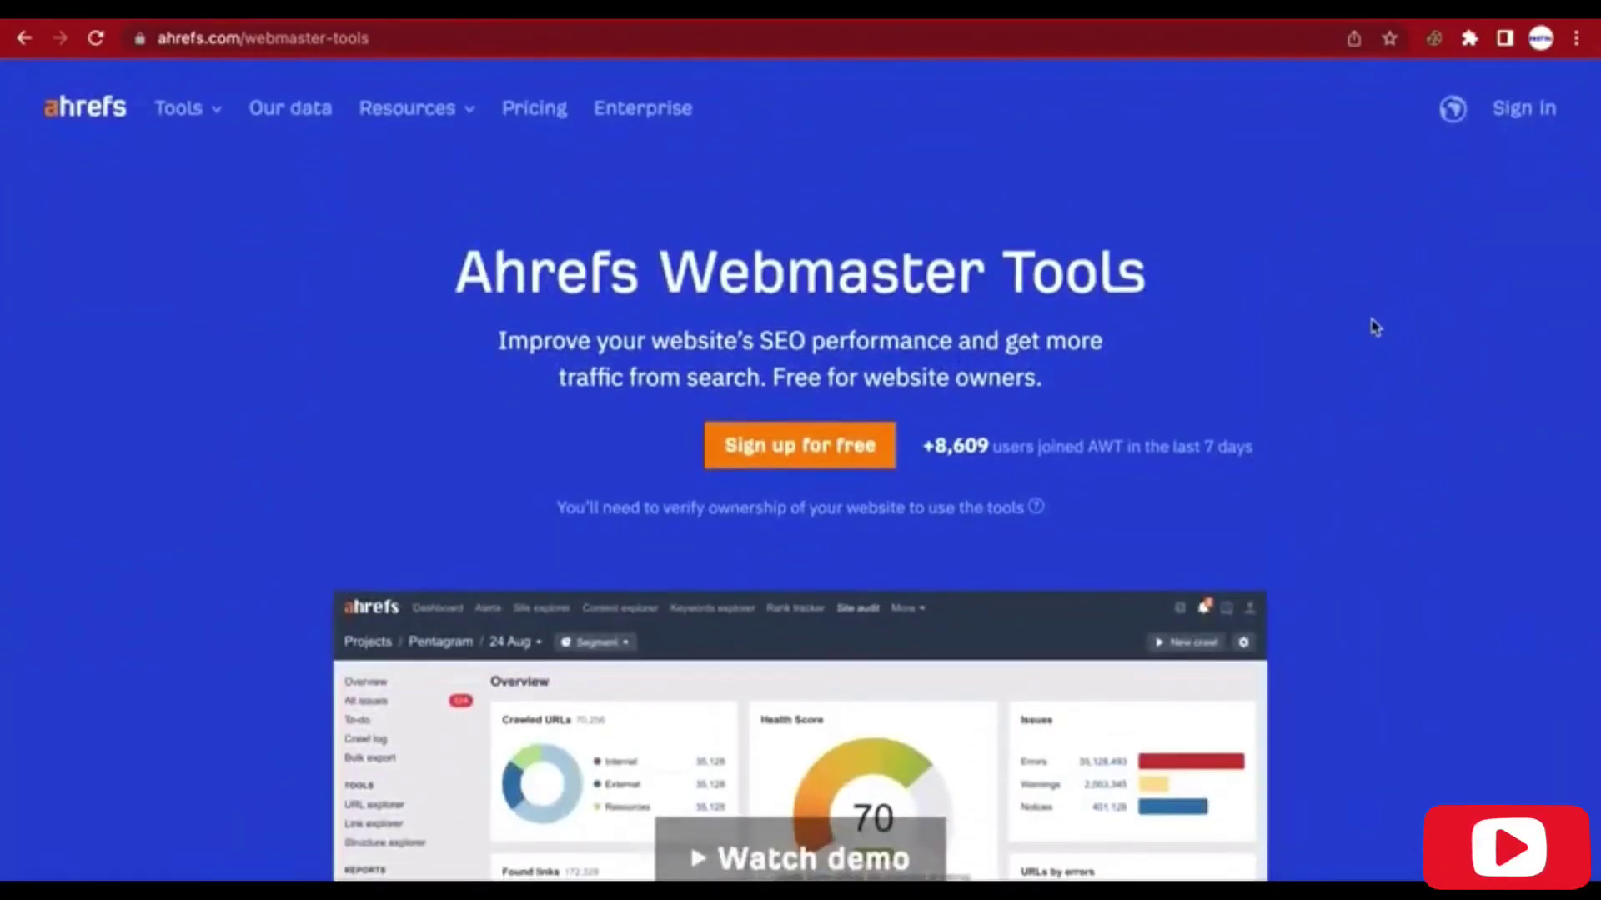
{"action": "scroll", "coordinate": [1428, 433], "scroll_direction": "down", "scroll_amount": 20}
{"action": "scroll", "coordinate": [1428, 433], "scroll_direction": "down", "scroll_amount": 20}
{"action": "scroll", "coordinate": [1428, 433], "scroll_direction": "up", "scroll_amount": 10}
{"action": "scroll", "coordinate": [1428, 433], "scroll_direction": "up", "scroll_amount": 3}
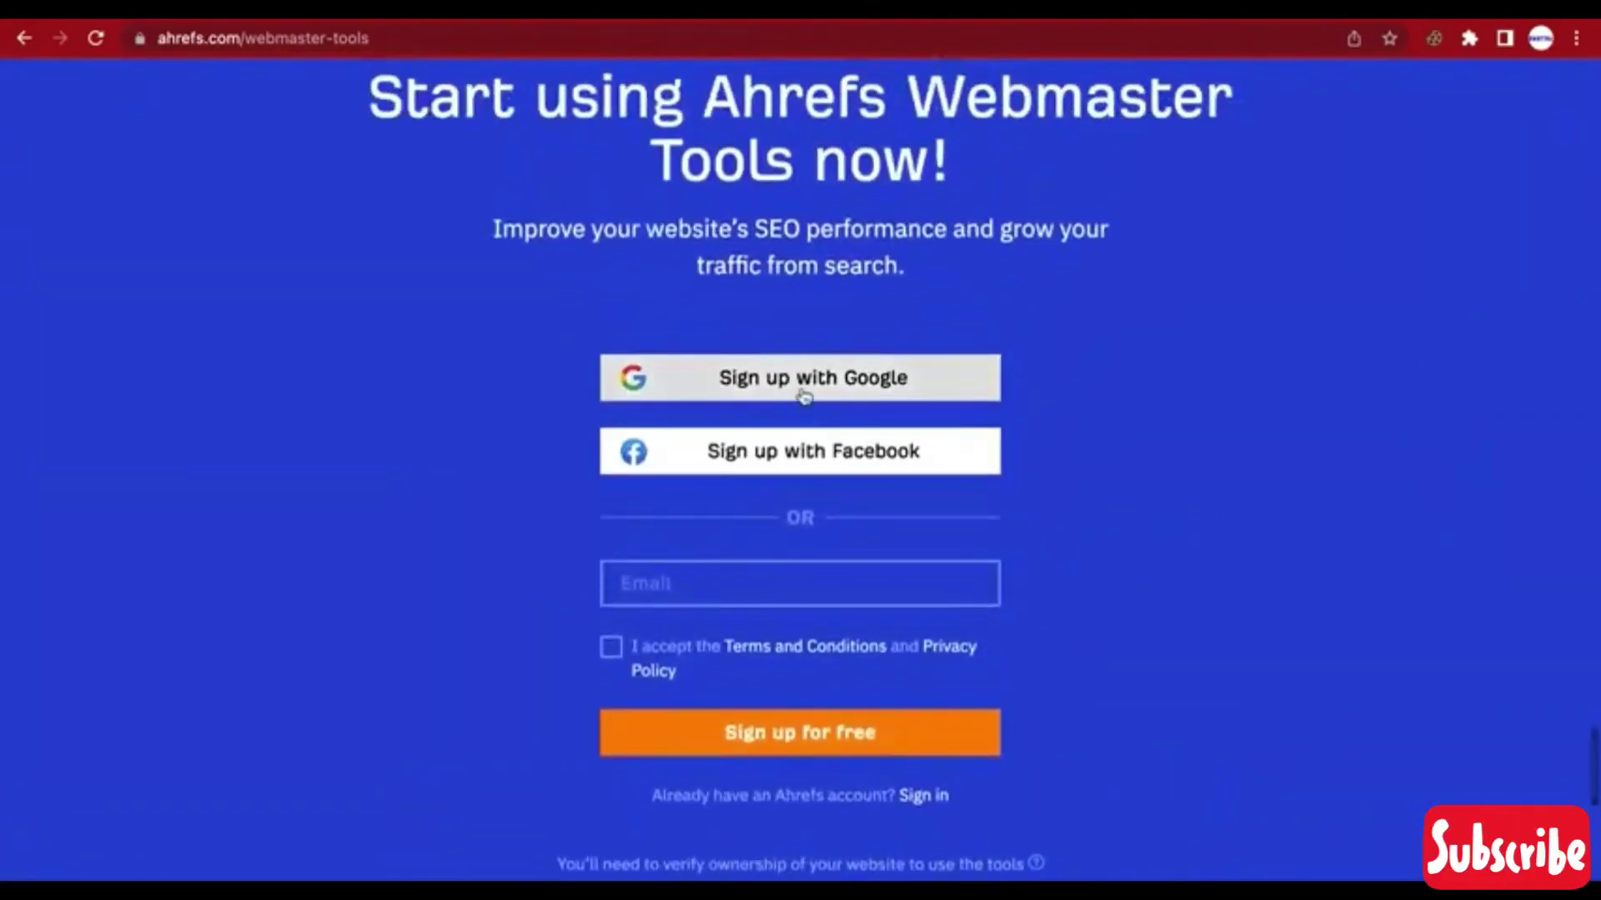
Step: Accept the Terms and Conditions and start signing up with Google
{"action": "left_click", "coordinate": [906, 390]}
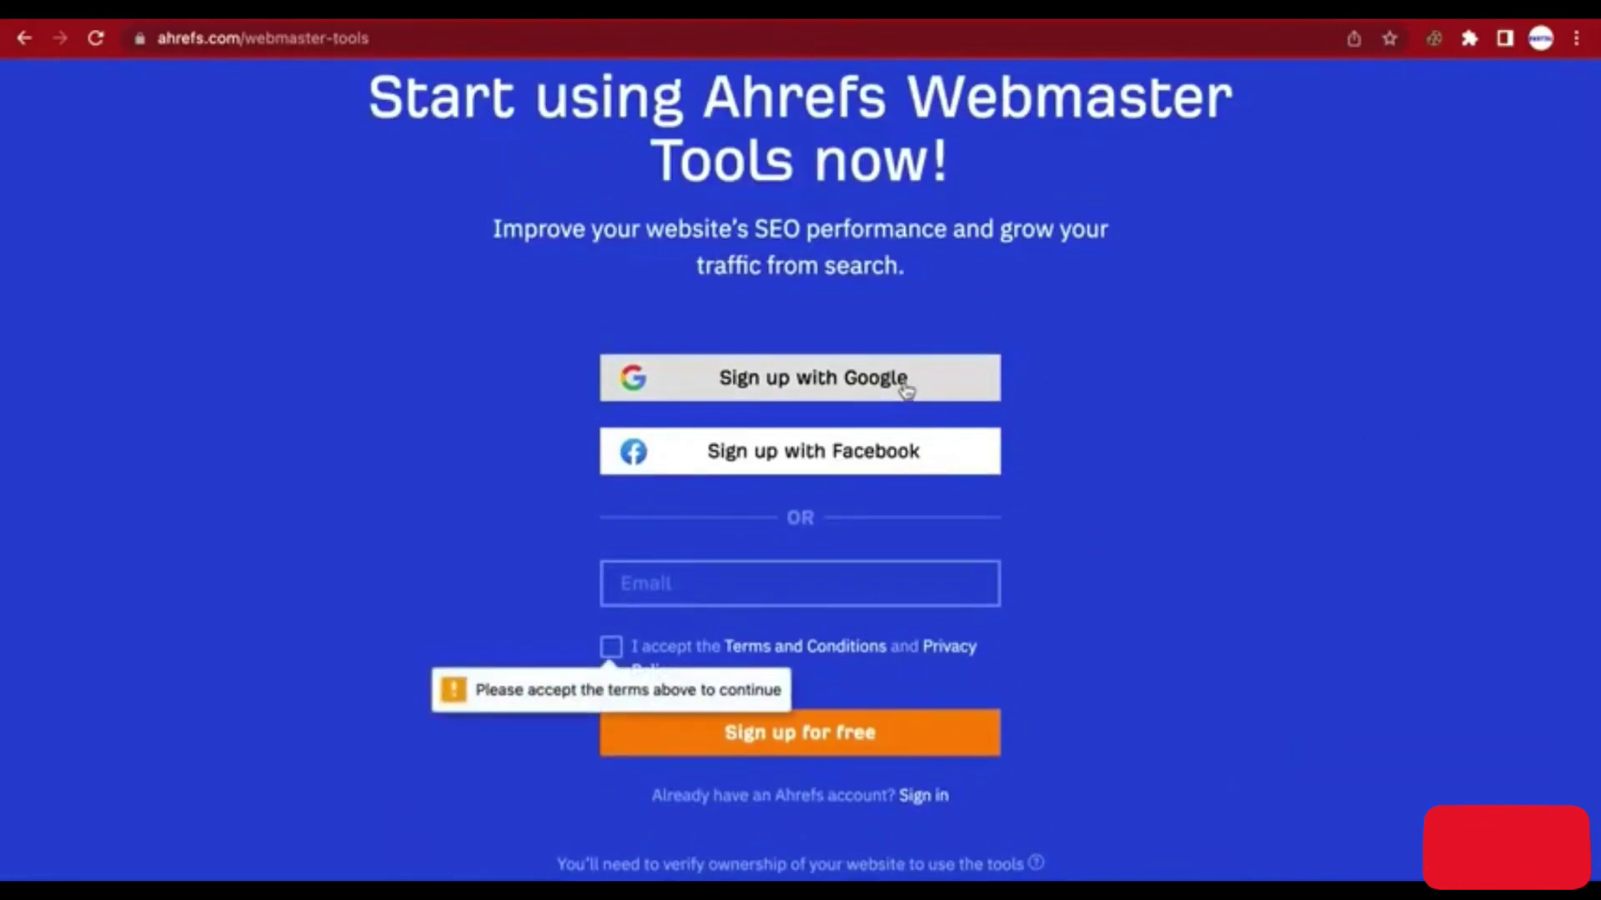
{"action": "left_click", "coordinate": [608, 651]}
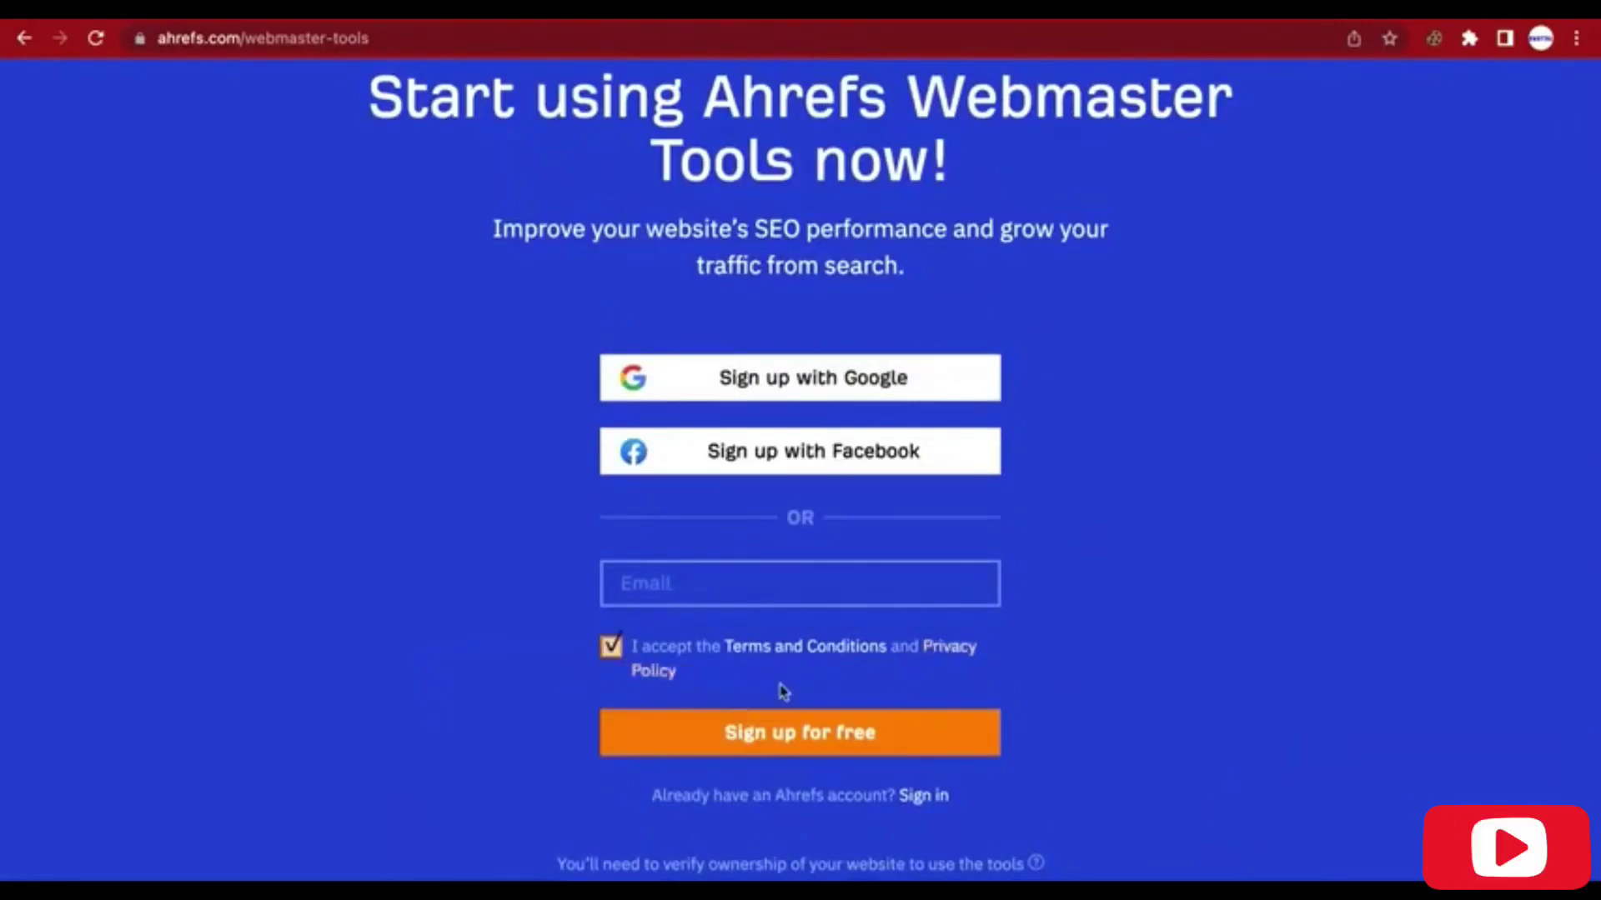
{"action": "left_click", "coordinate": [771, 385]}
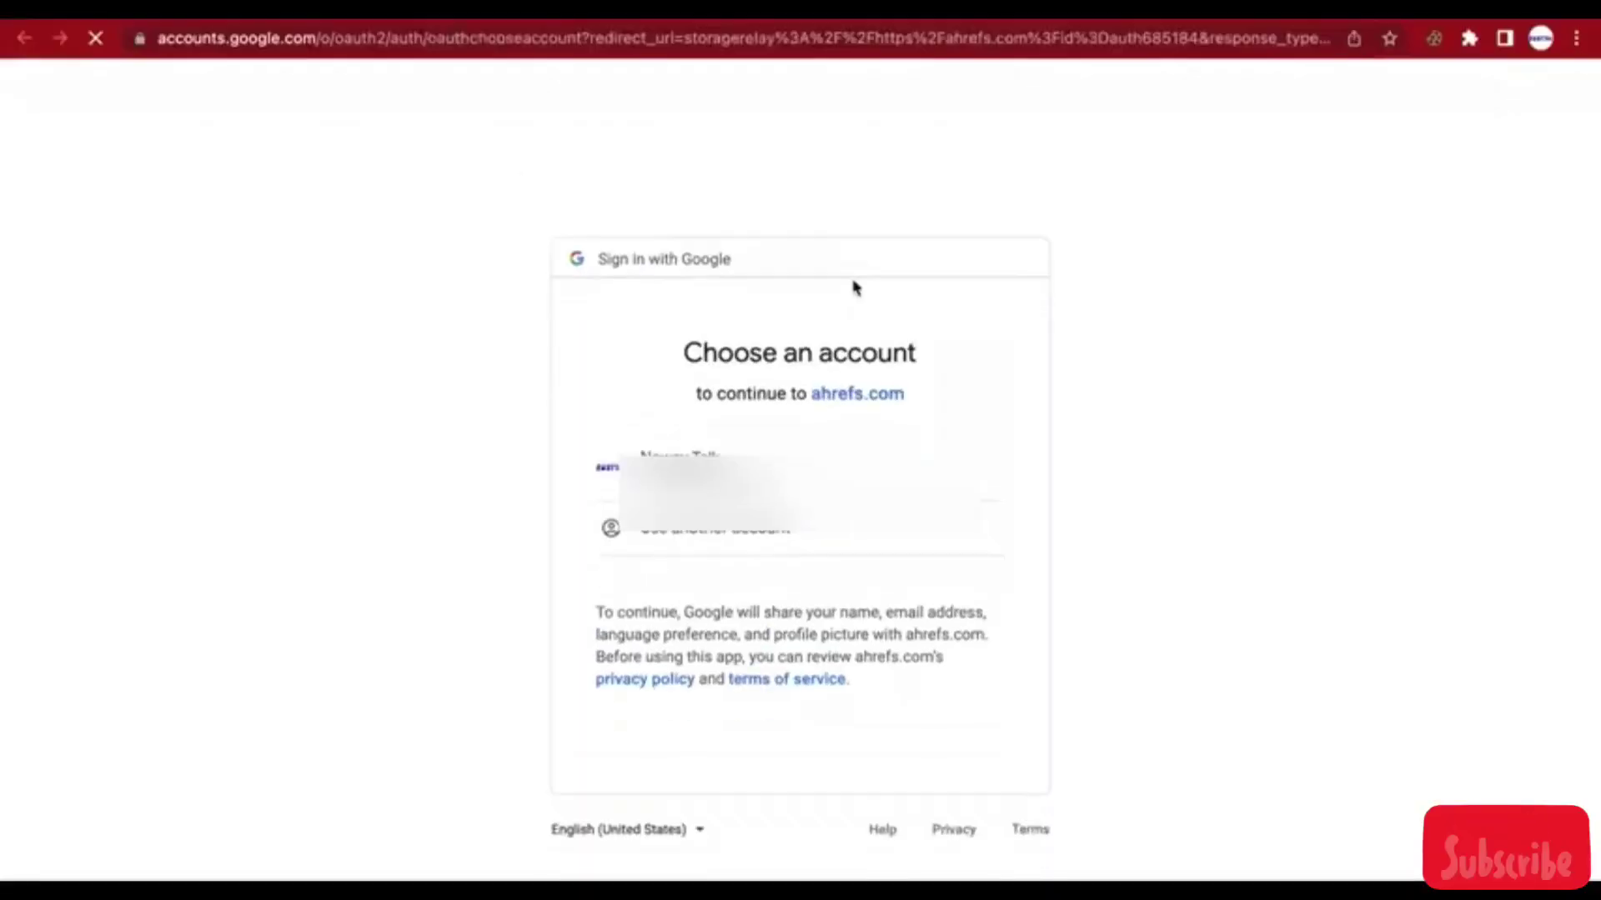
Step: Choose the Google account and continue to ahrefs.com with it
{"action": "left_click", "coordinate": [733, 467]}
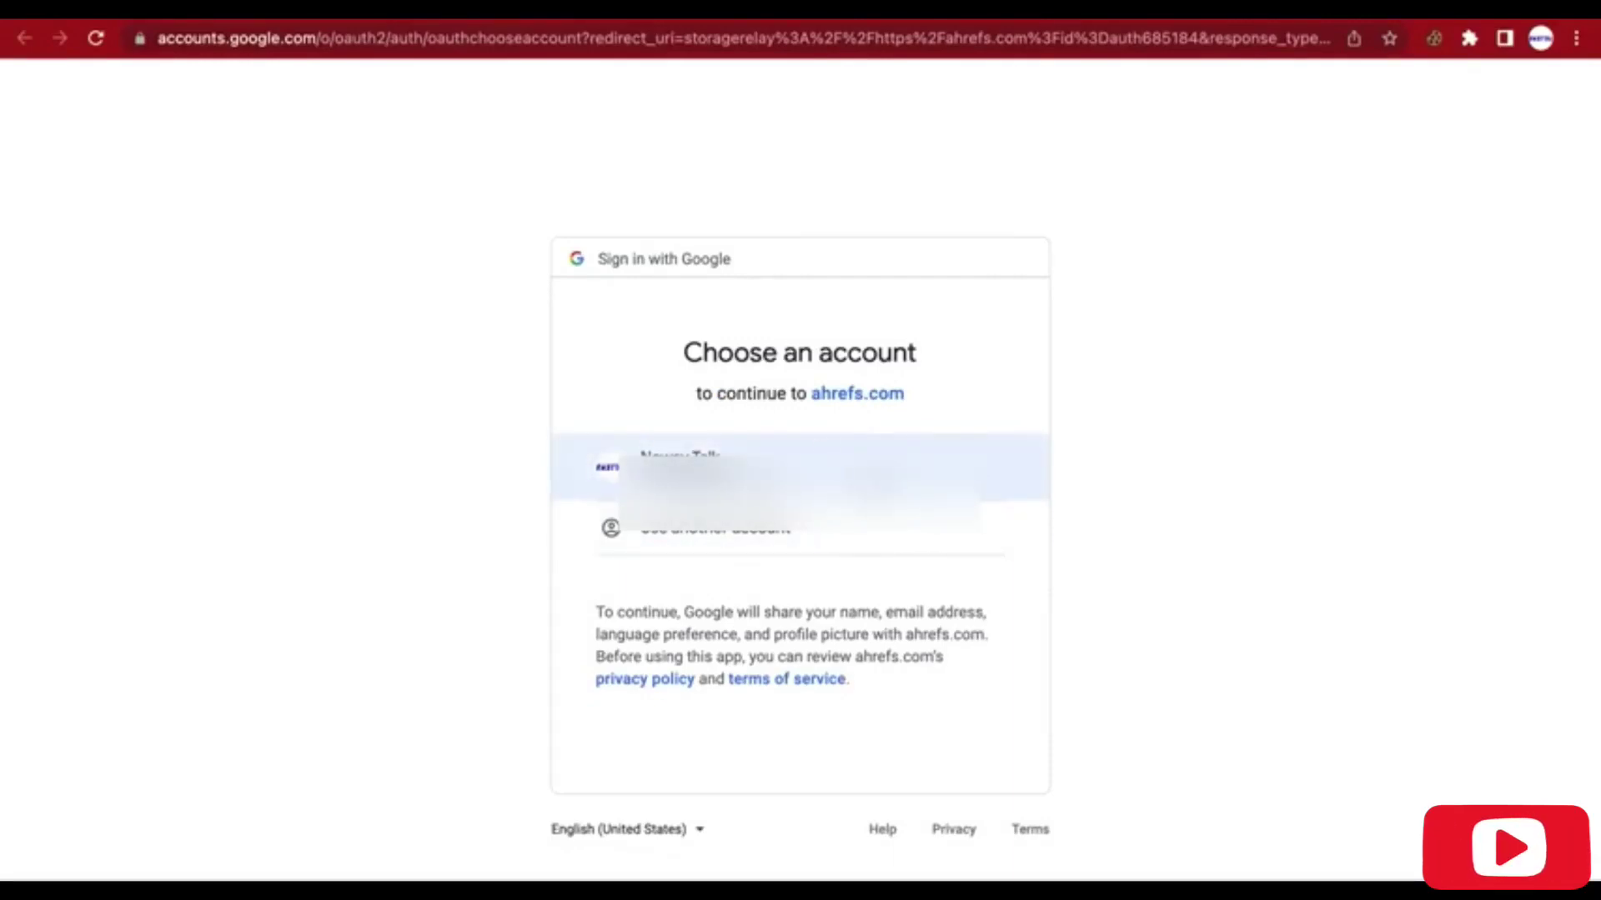
{"action": "left_click", "coordinate": [833, 471]}
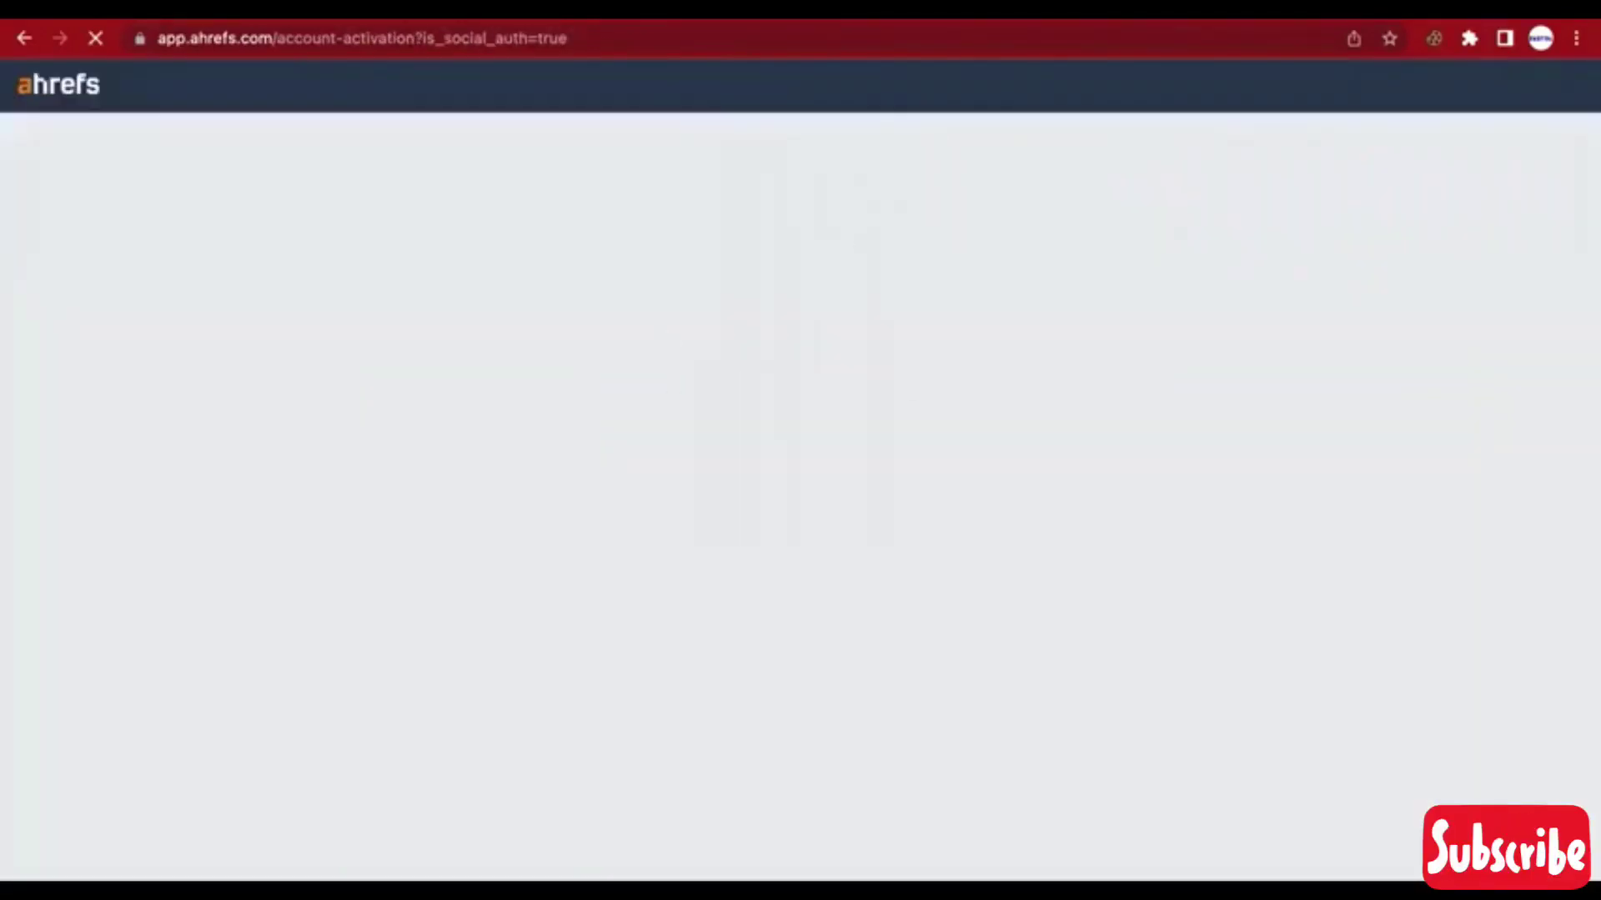
Step: Enter 'online' as where you learned about Ahrefs and submit the account details
{"action": "mouse_move", "coordinate": [325, 20]}
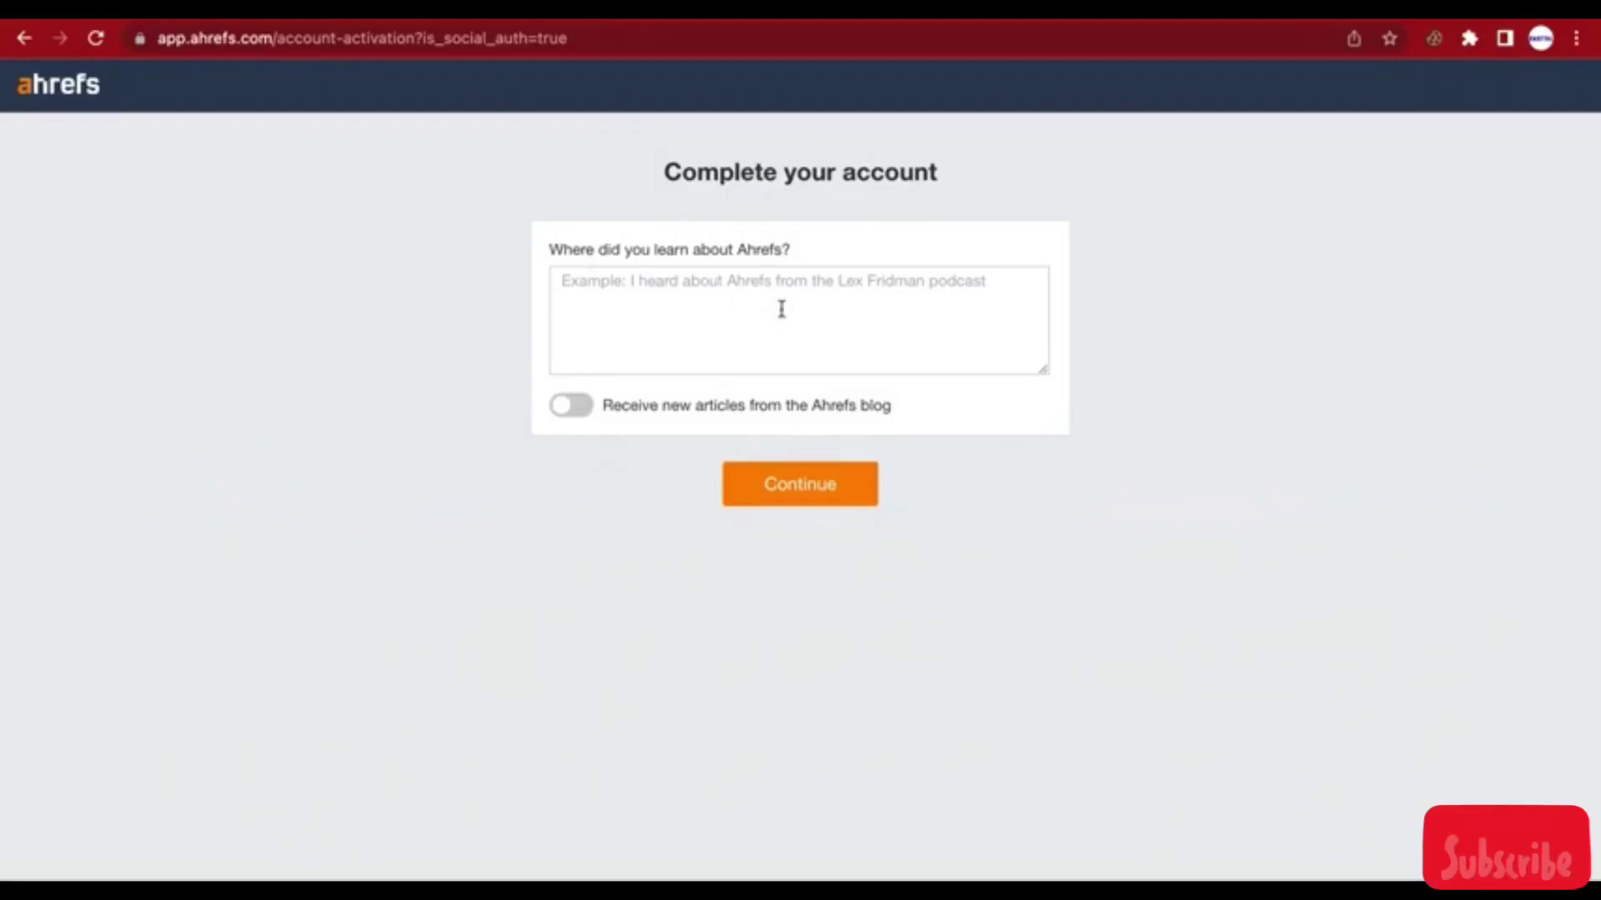
{"action": "left_click", "coordinate": [799, 492]}
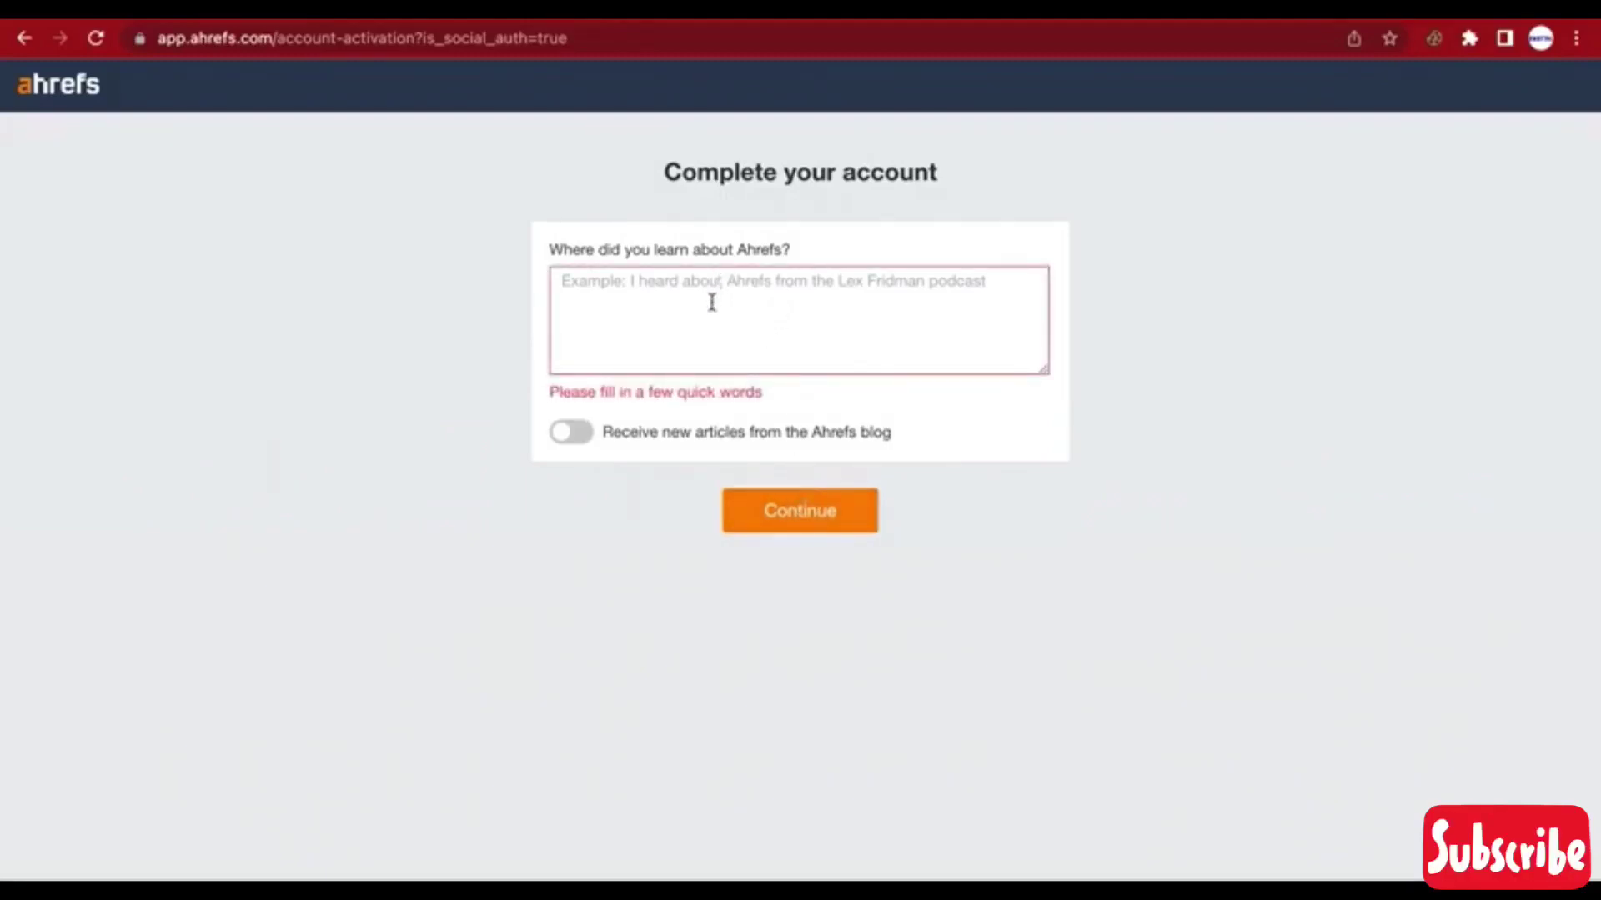
{"action": "type", "text": "online"}
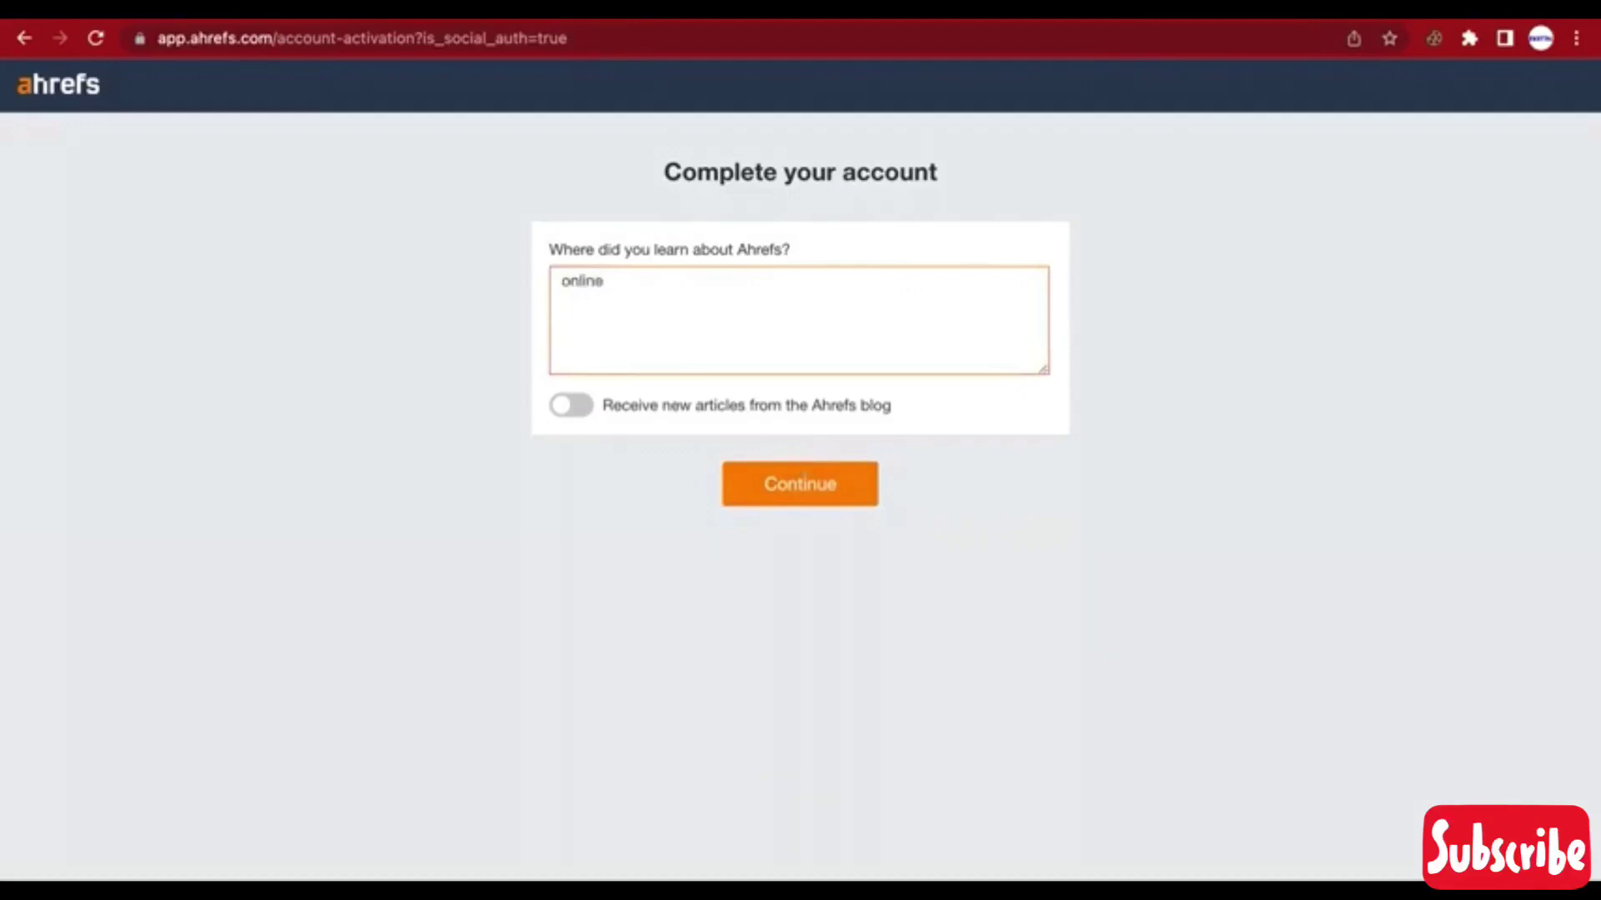
{"action": "left_click", "coordinate": [799, 482]}
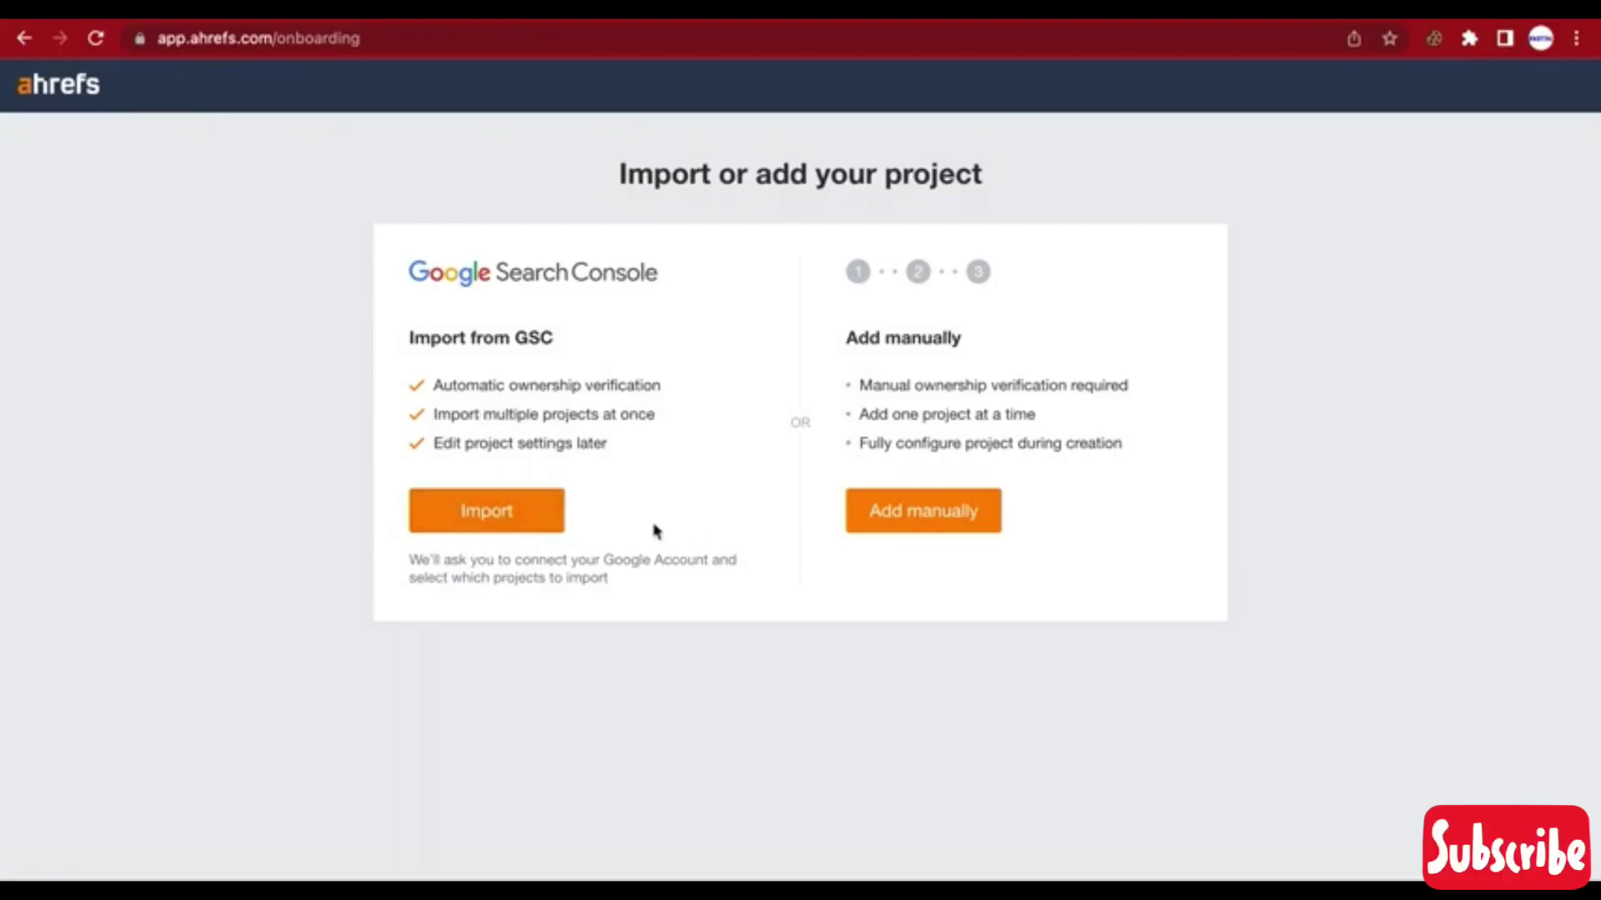
Step: Connect the Google account, approve Ahrefs' access, and start the Search Console project import
{"action": "left_click", "coordinate": [498, 522]}
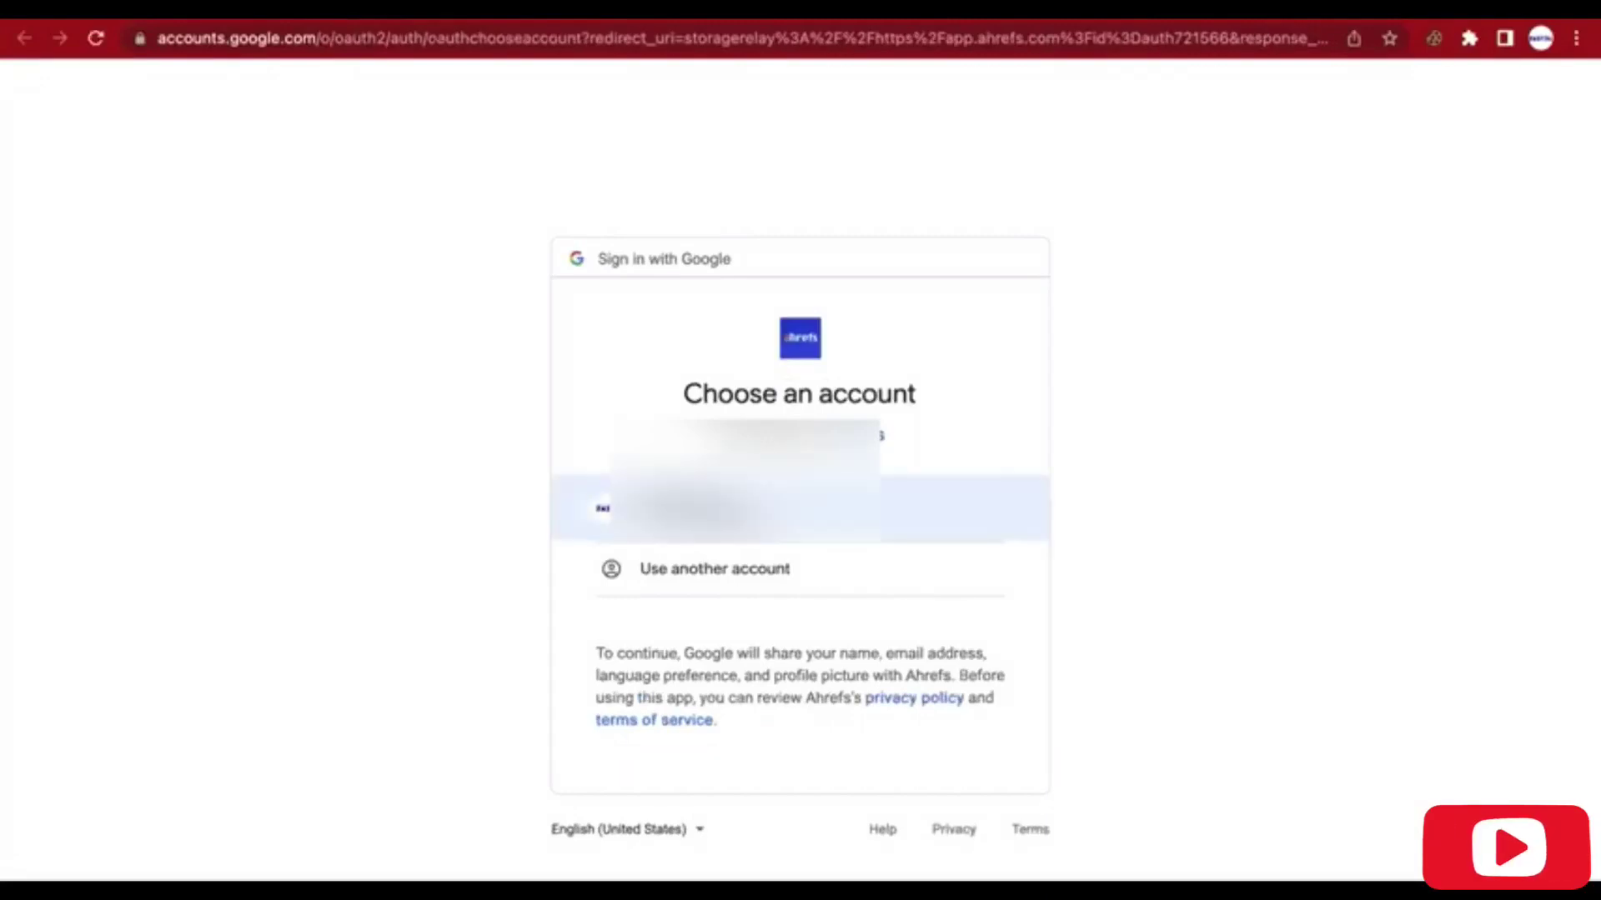
{"action": "left_click", "coordinate": [742, 500]}
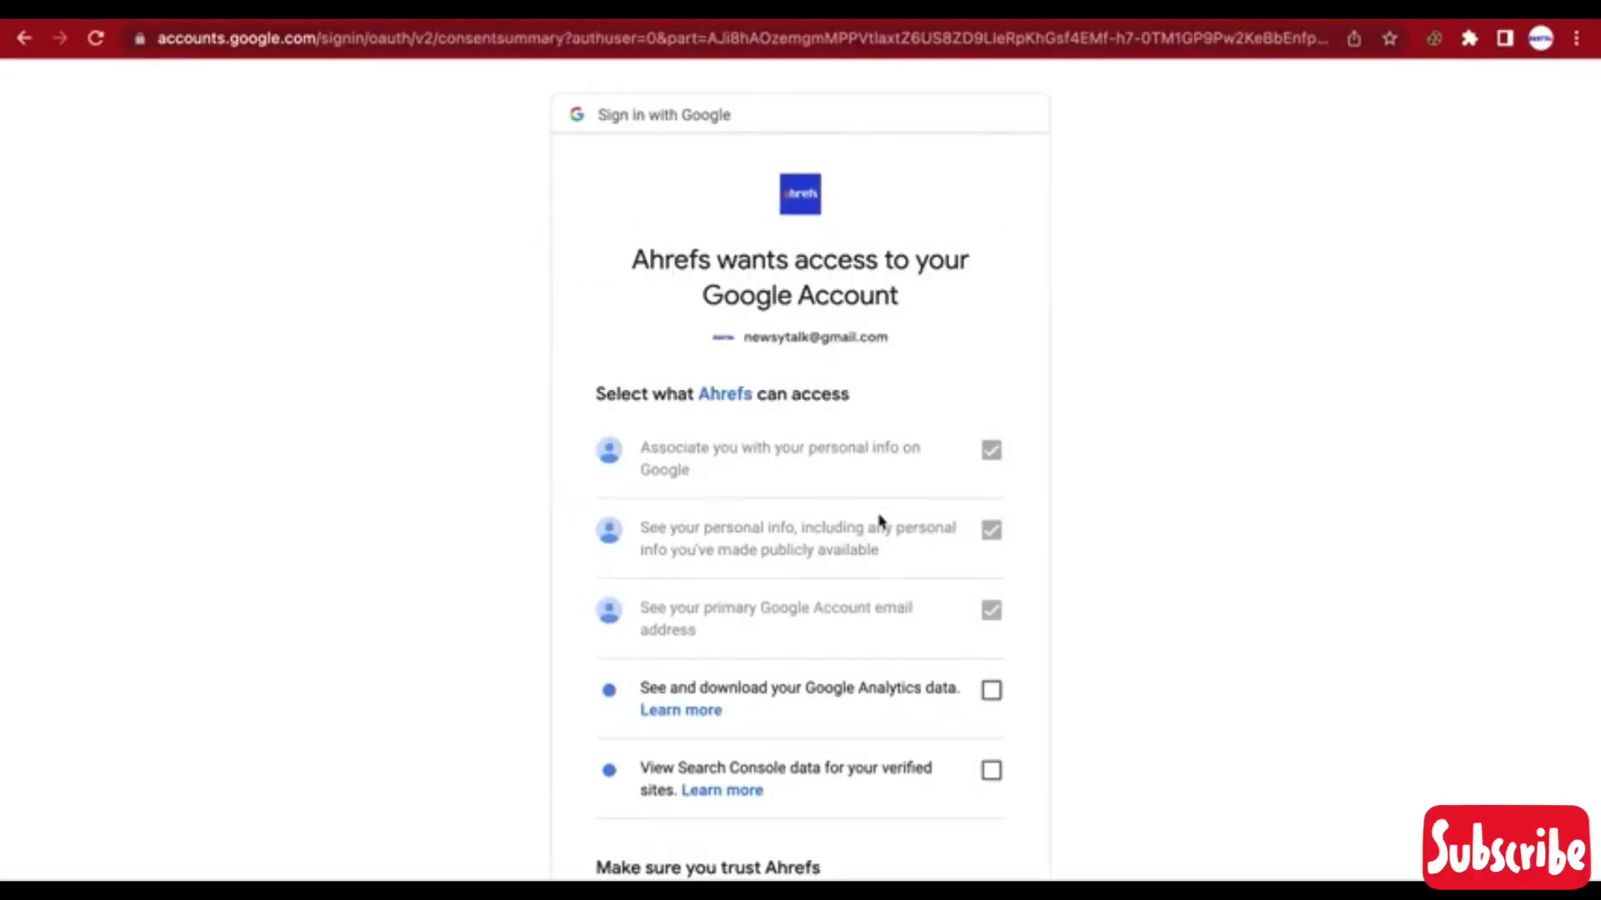
{"action": "scroll", "coordinate": [1102, 737], "scroll_direction": "down", "scroll_amount": 3}
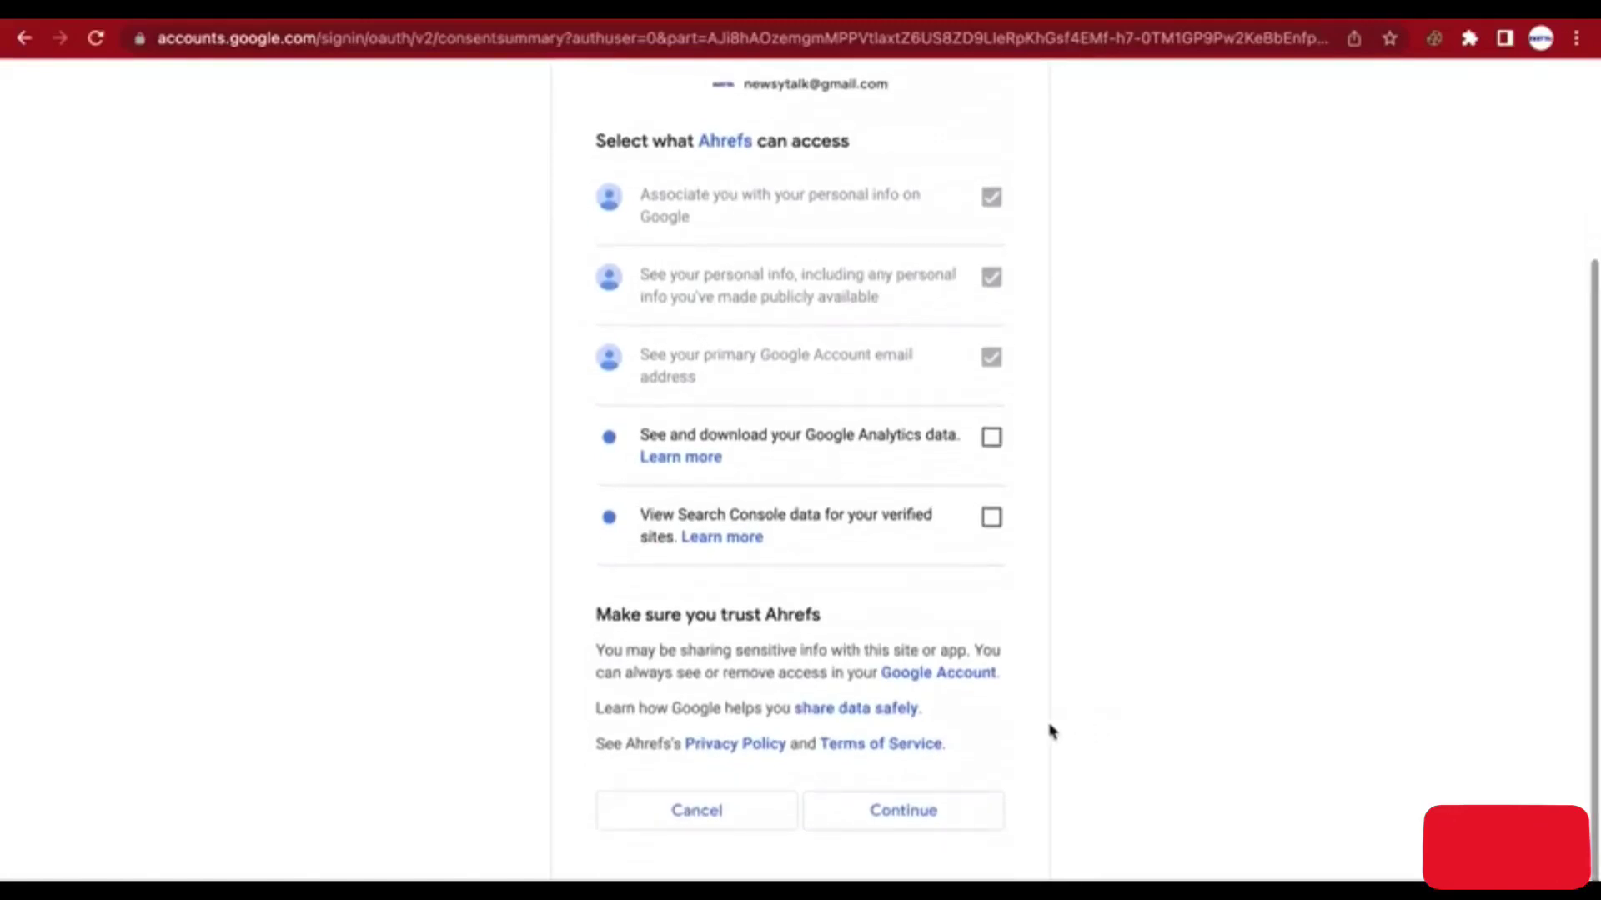
{"action": "left_click", "coordinate": [939, 822]}
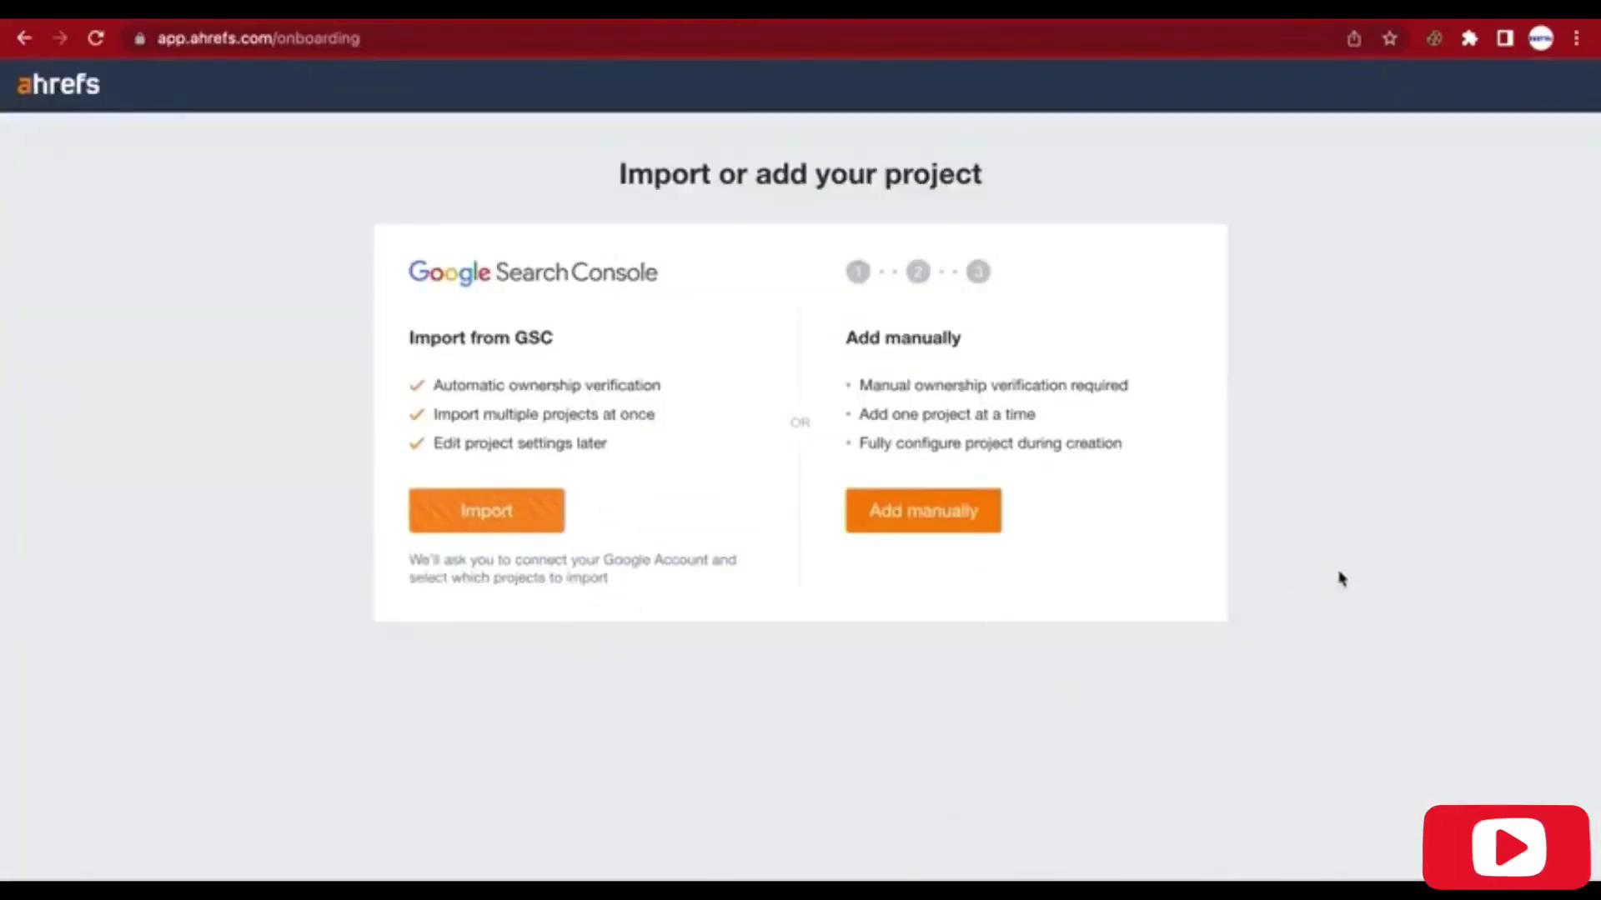
{"action": "left_click", "coordinate": [486, 514]}
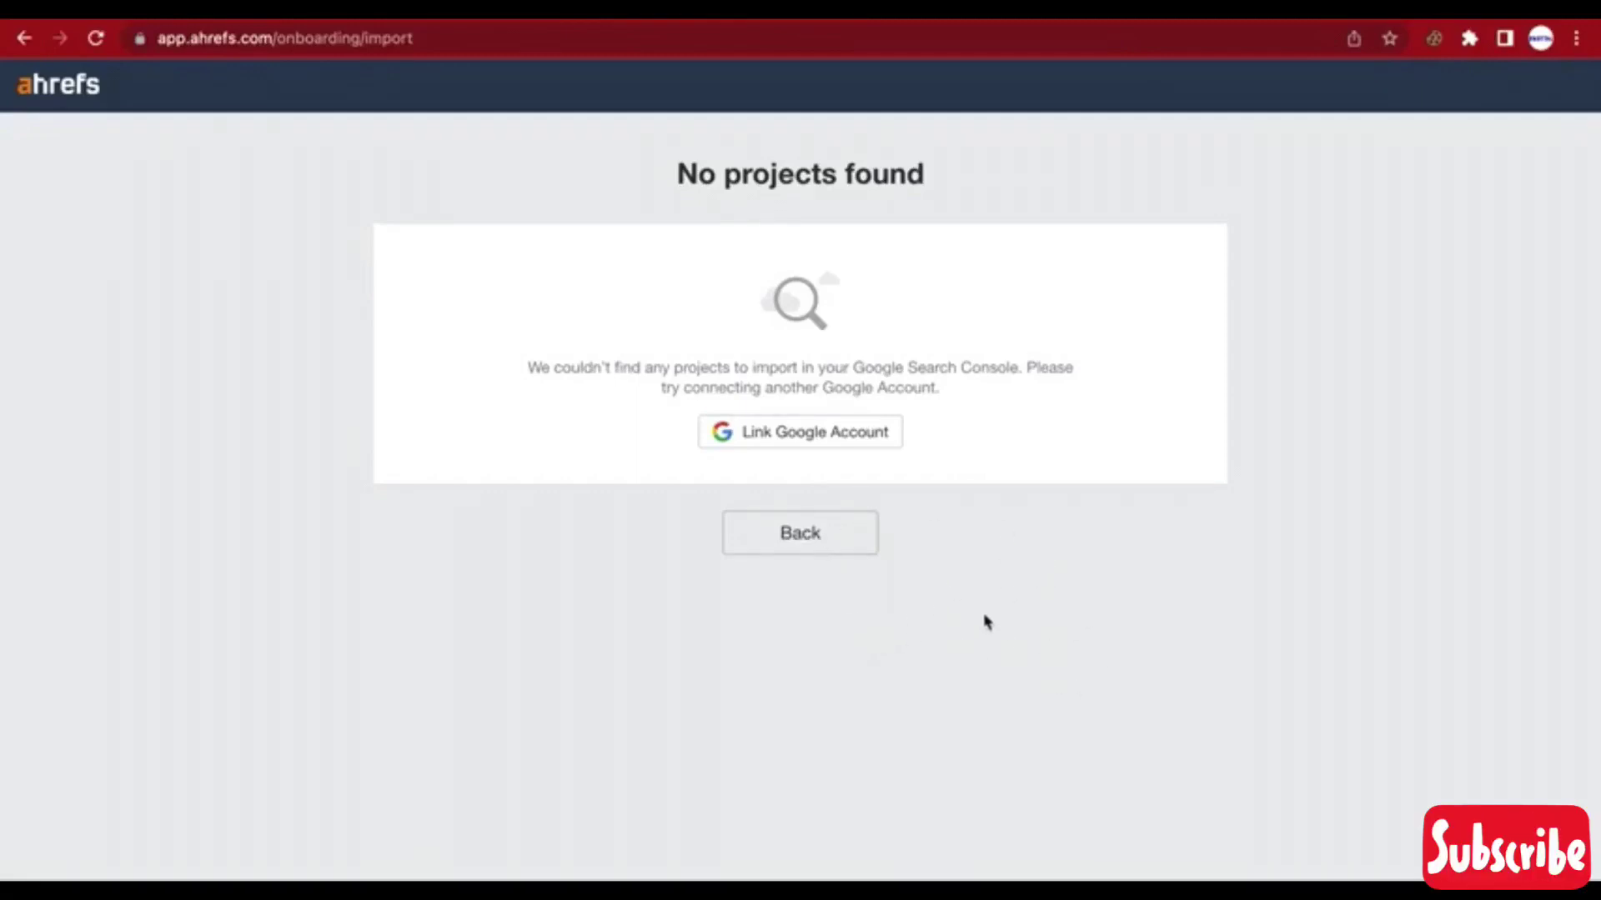
Step: Link a Google account again for the Search Console import
{"action": "left_click", "coordinate": [825, 444]}
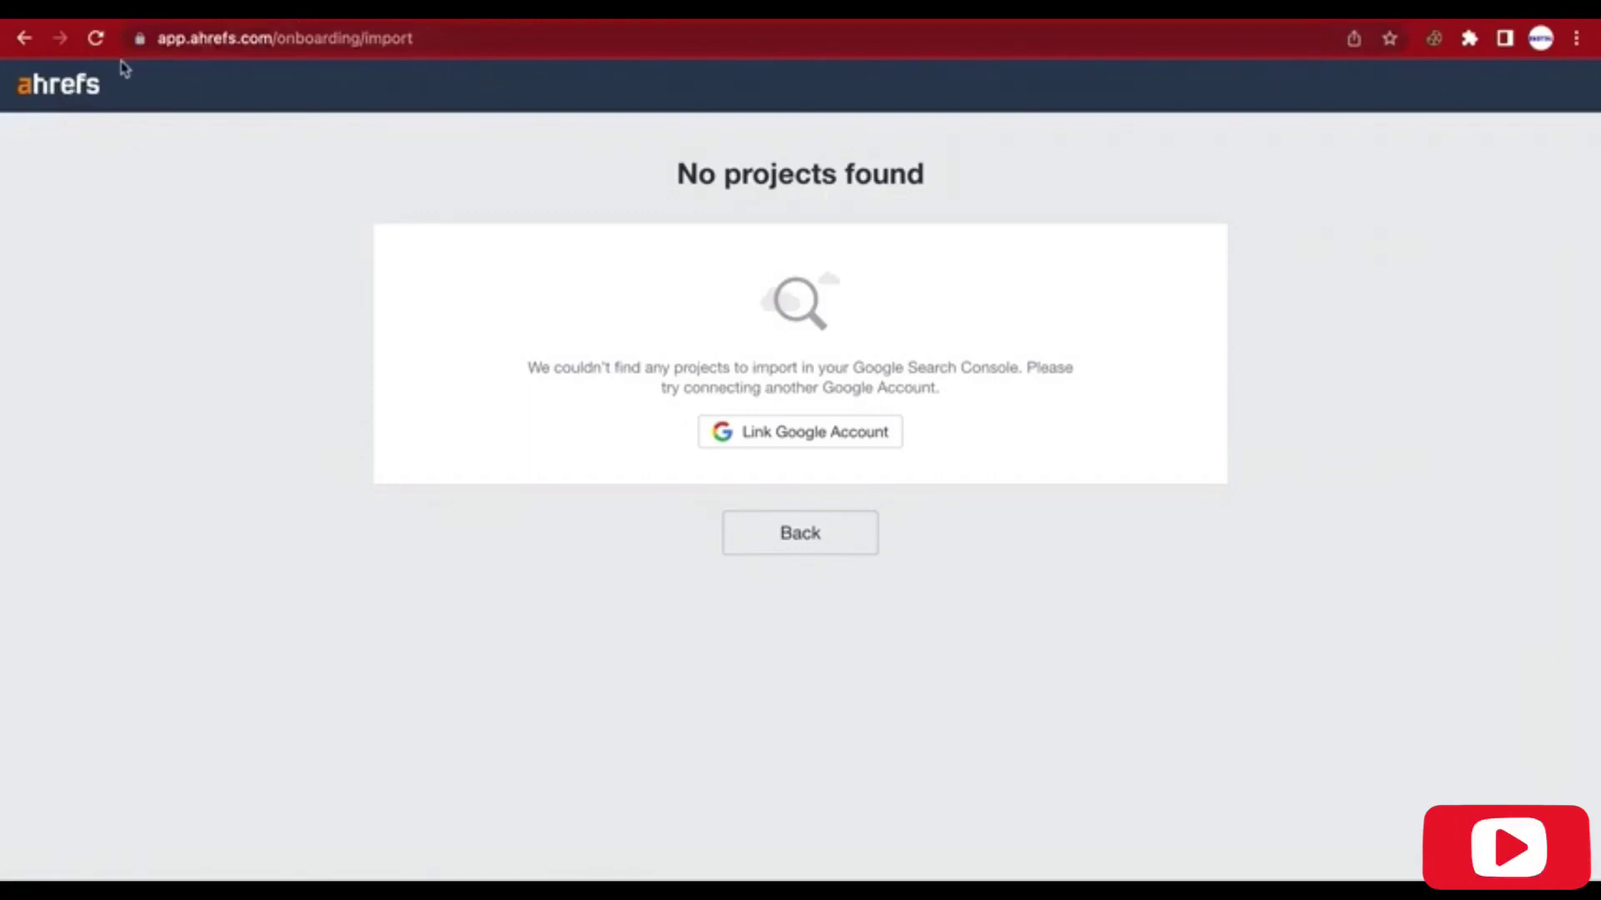
Step: Change the URL path from onboarding/import to dashboard to load the dashboard
{"action": "left_click_drag", "start_coordinate": [435, 38], "coordinate": [280, 23]}
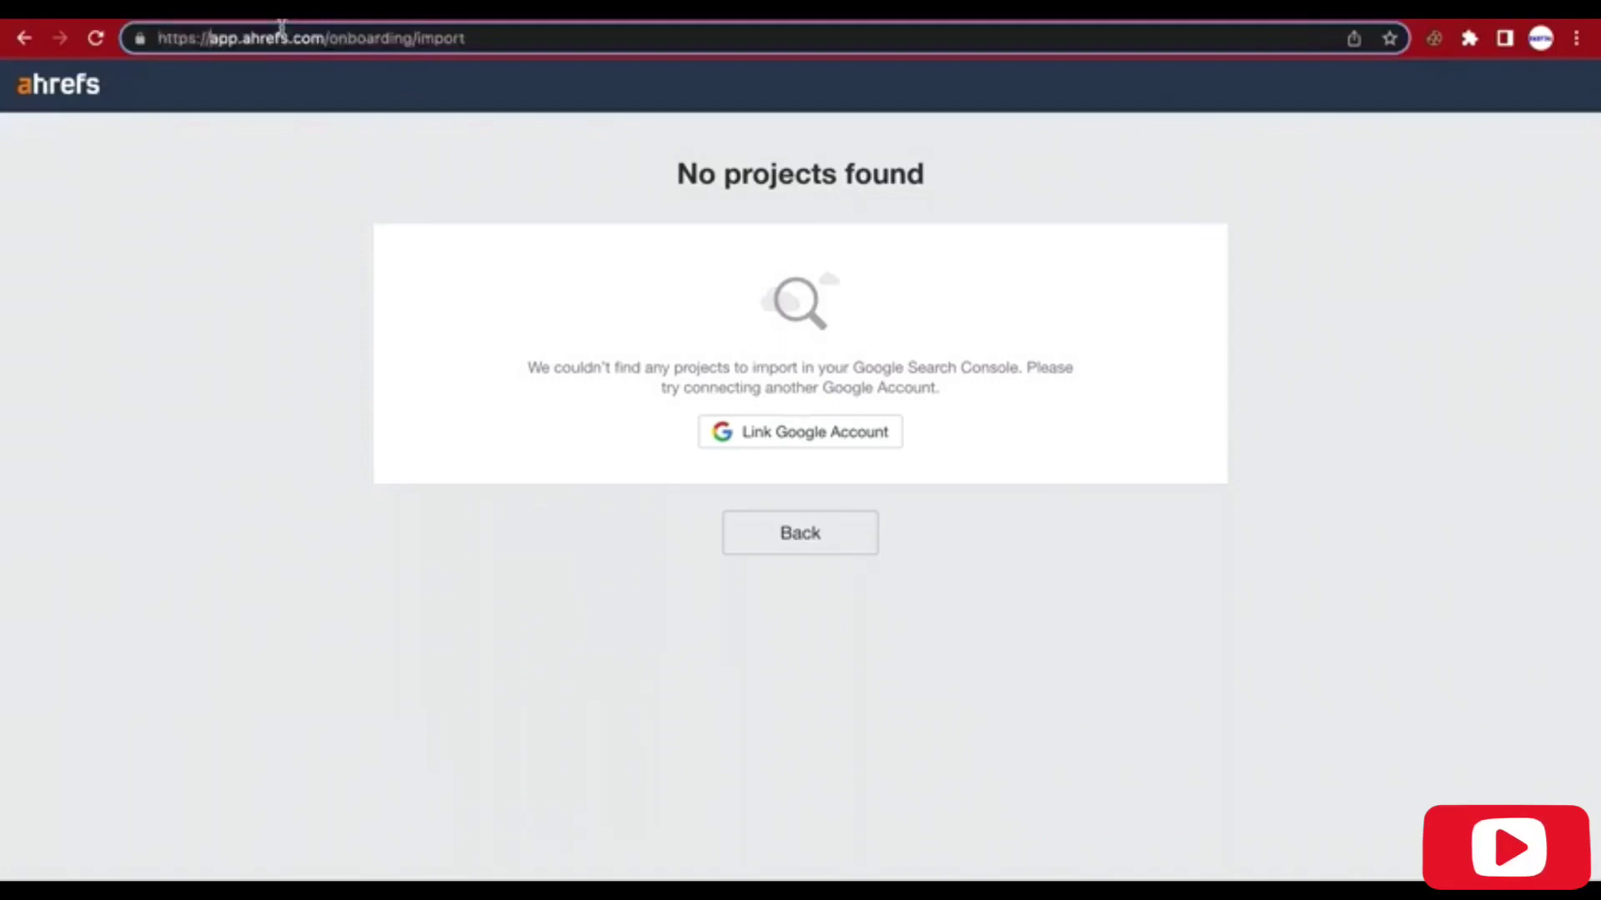
{"action": "left_click", "coordinate": [496, 42]}
{"action": "left_click_drag", "start_coordinate": [493, 43], "coordinate": [334, 43]}
{"action": "type", "text": "dashboard"}
{"action": "key", "text": "Return"}
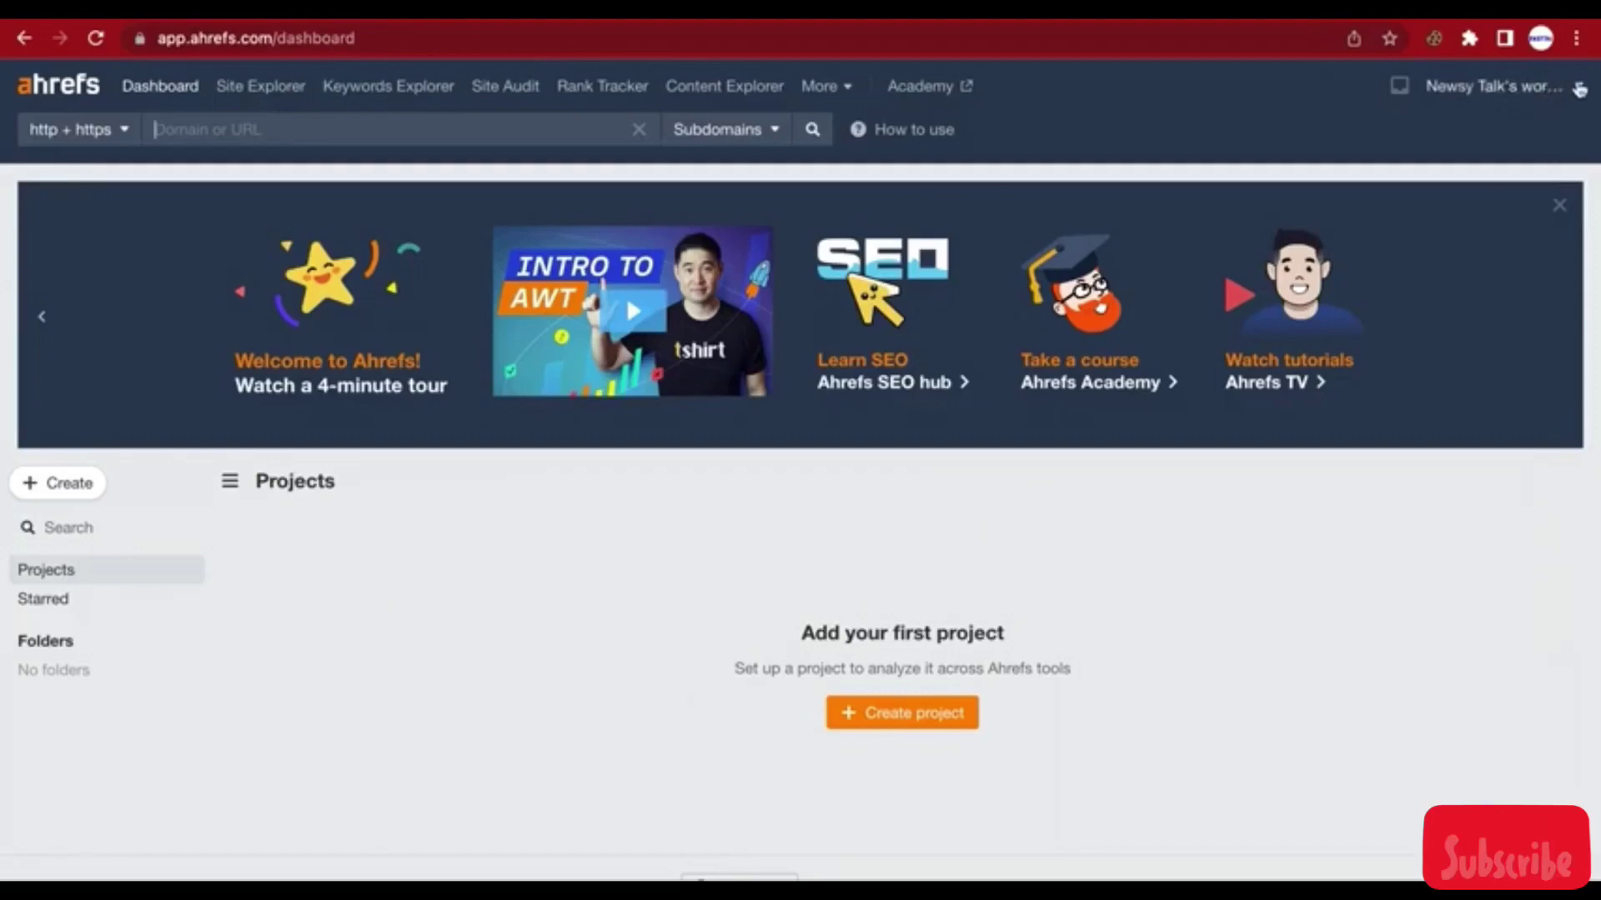
{"action": "left_click", "coordinate": [1575, 89]}
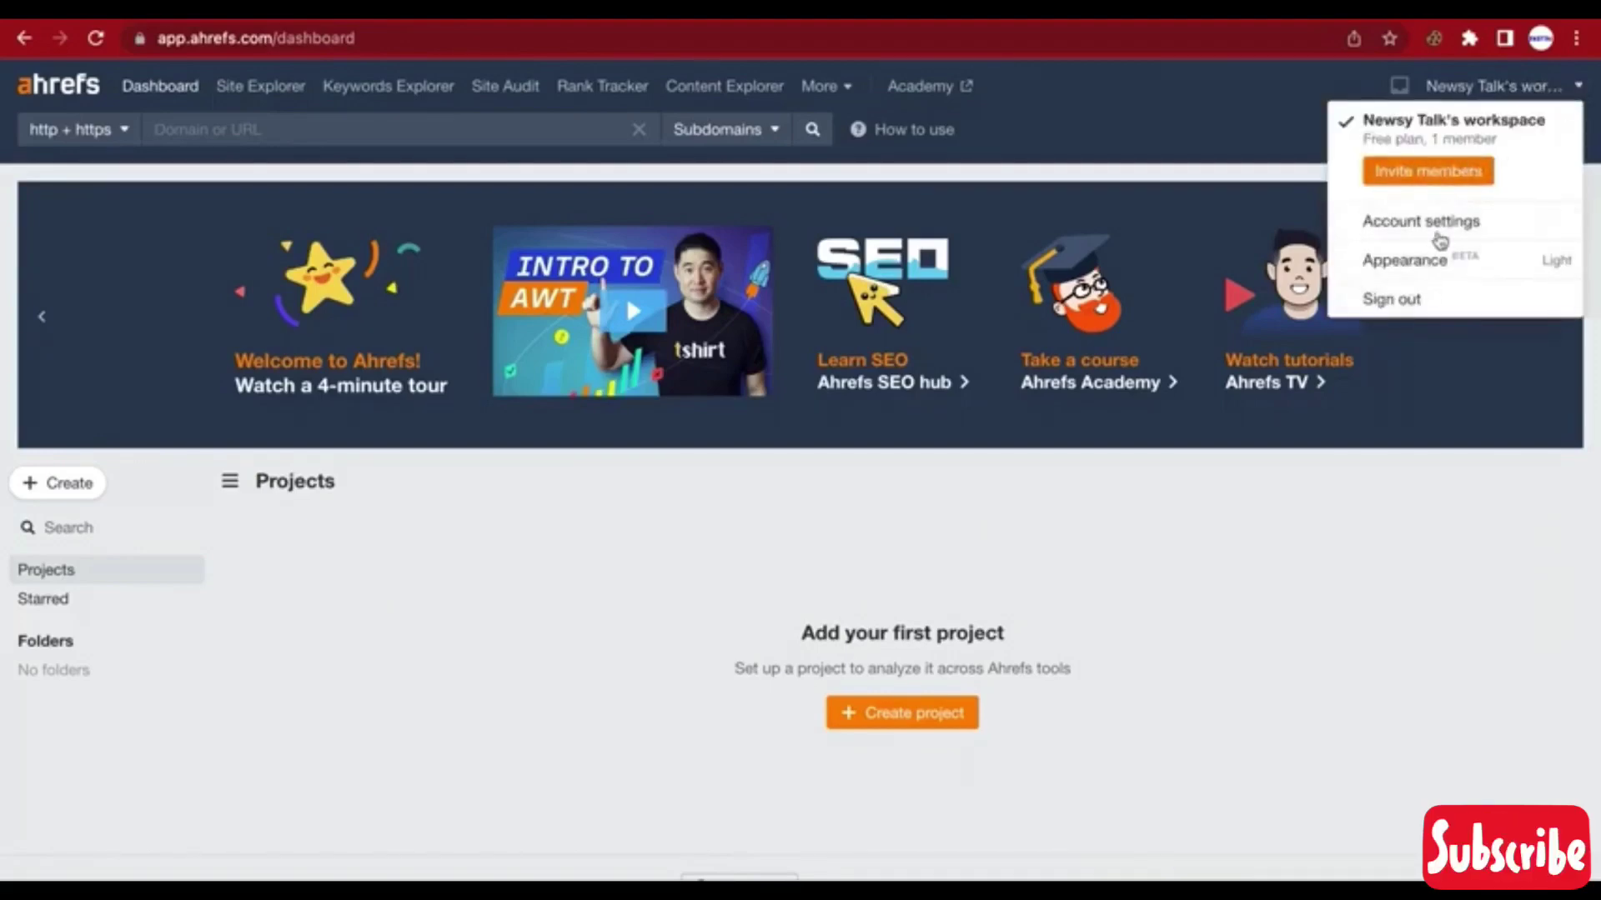
{"action": "left_click", "coordinate": [1404, 586]}
{"action": "scroll", "coordinate": [811, 807], "scroll_direction": "down", "scroll_amount": 1}
{"action": "scroll", "coordinate": [566, 748], "scroll_direction": "up", "scroll_amount": 1}
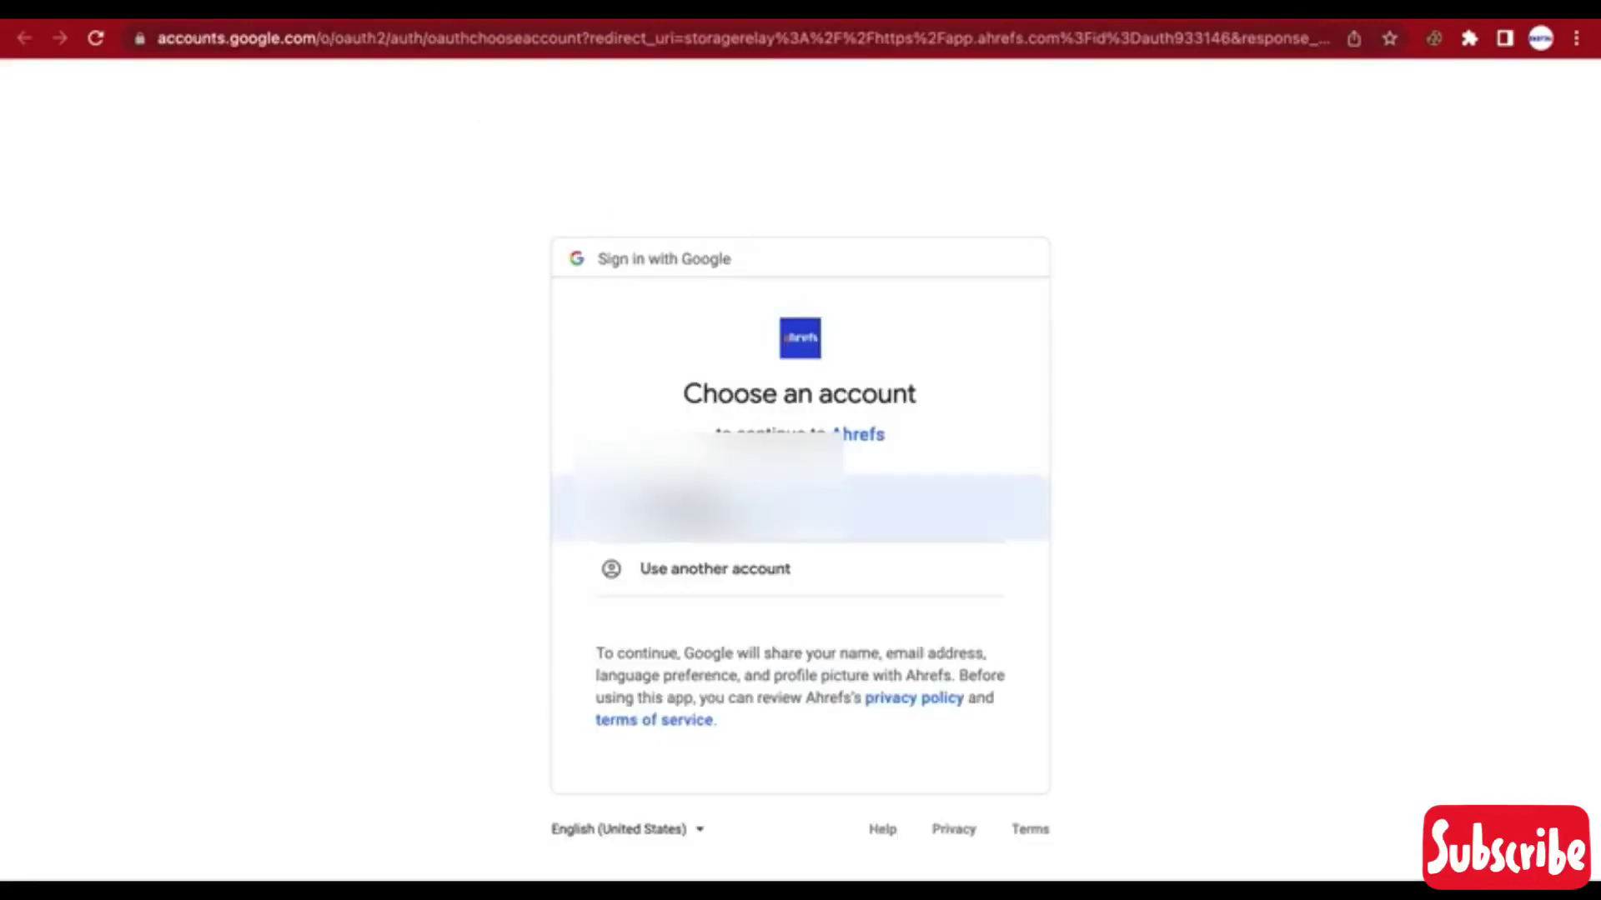
Step: Pick the Google account to link and review the additional Search Console access request
{"action": "left_click", "coordinate": [875, 500]}
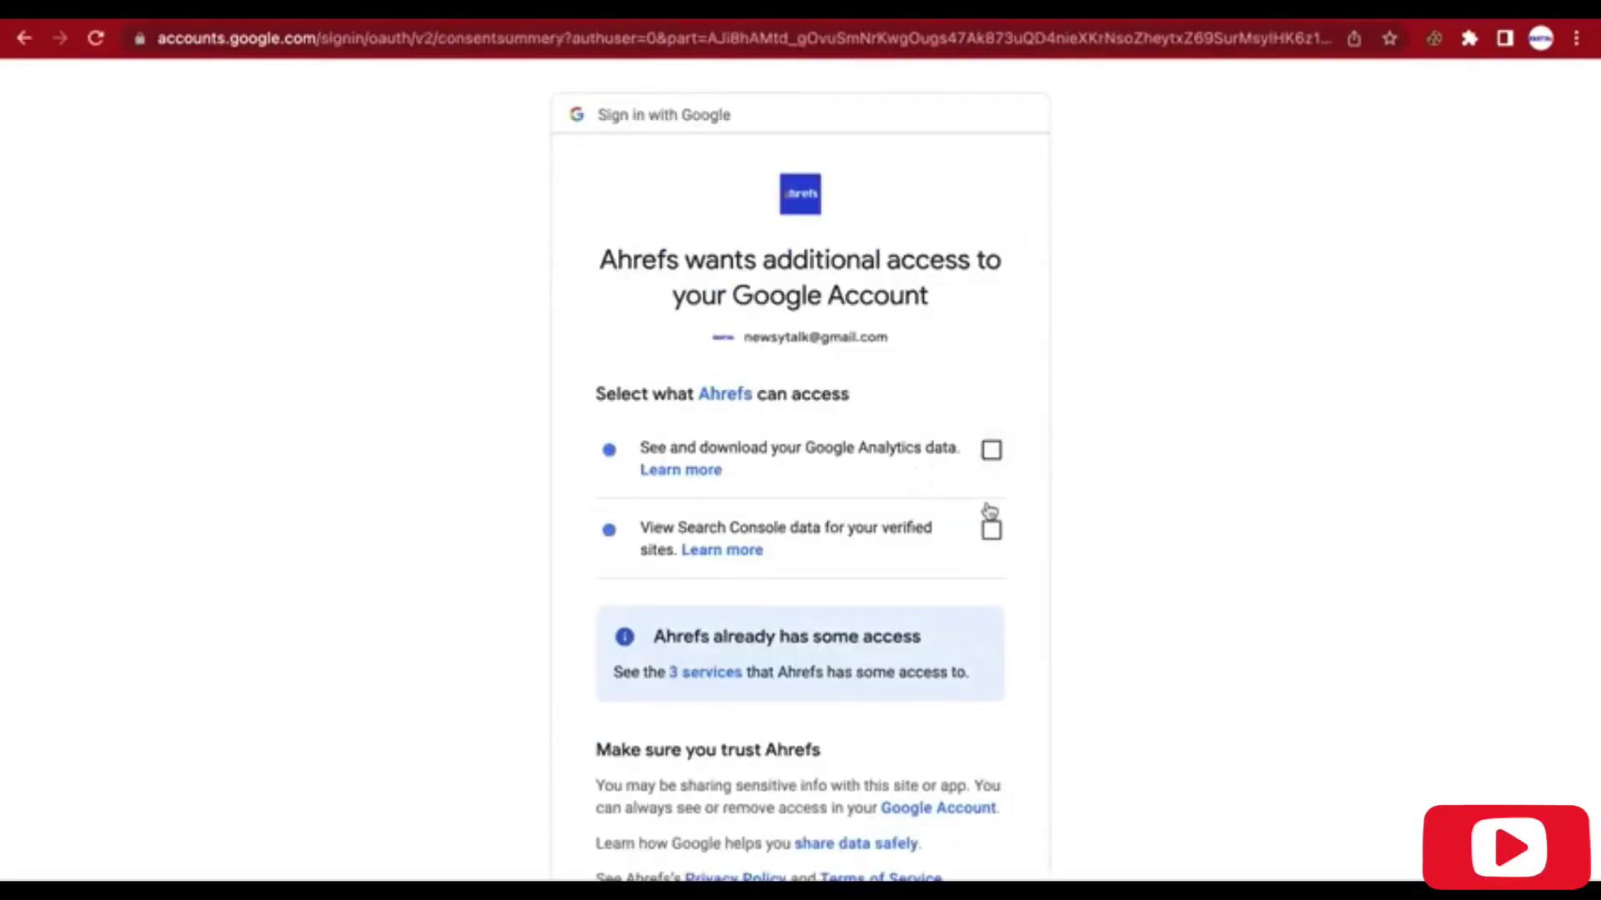
{"action": "scroll", "coordinate": [1149, 586], "scroll_direction": "down", "scroll_amount": 2}
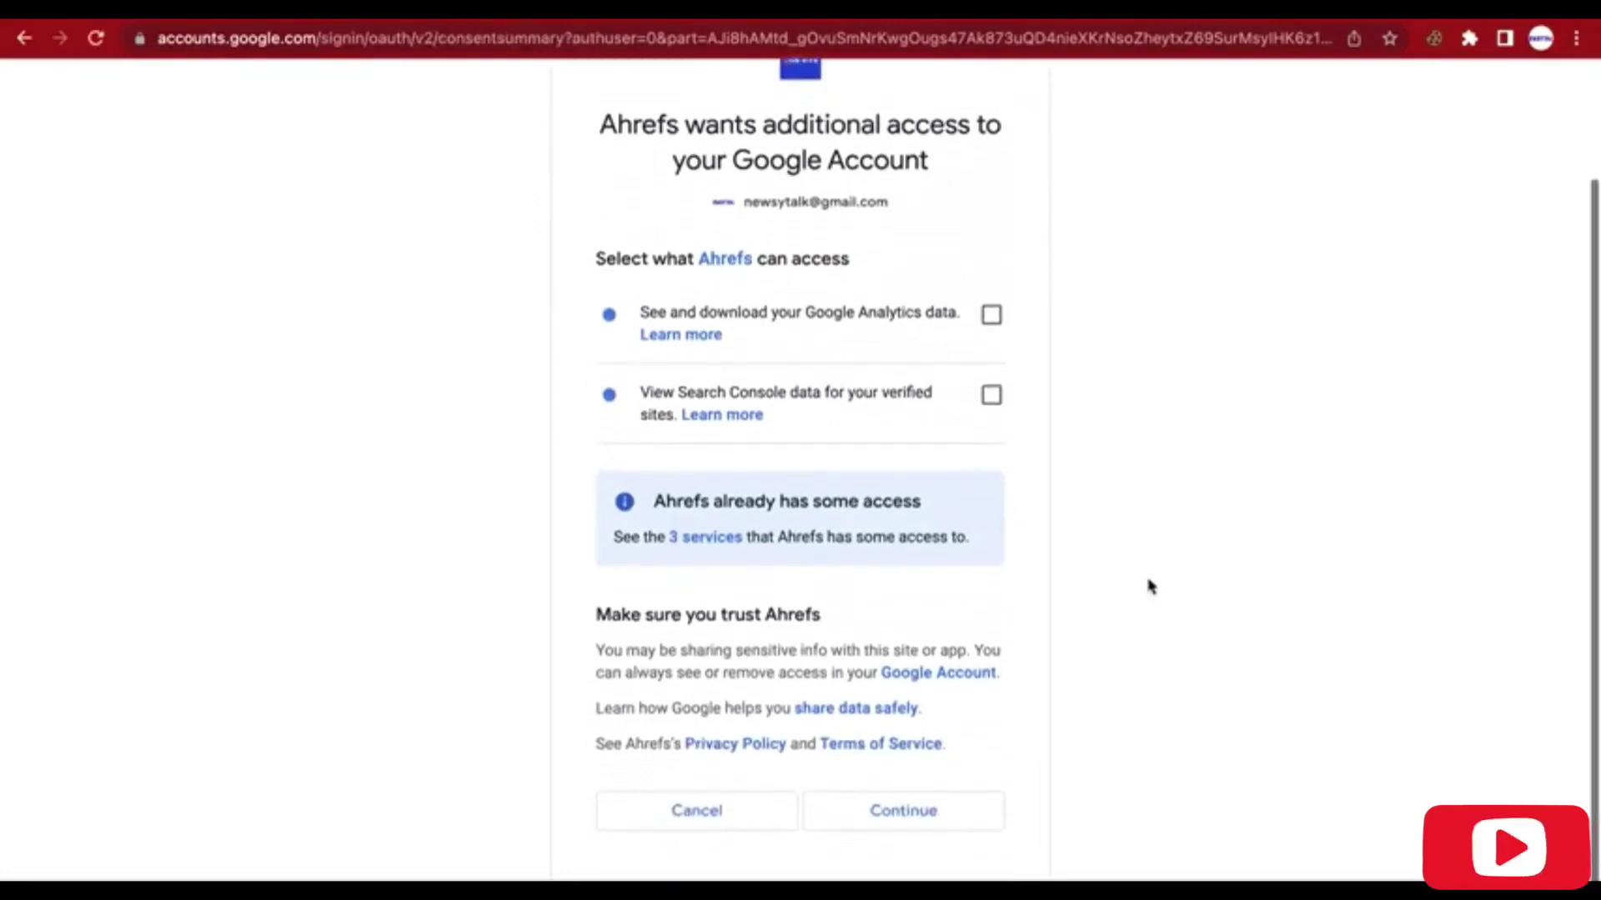